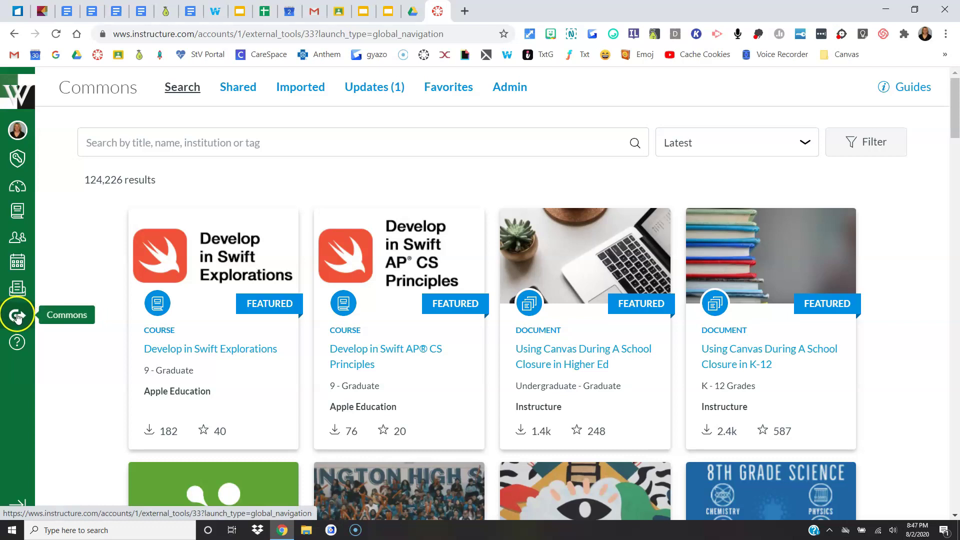
Search Commons for 'horner' and sort the results by Latest
left_click(149, 143)
type("horner")
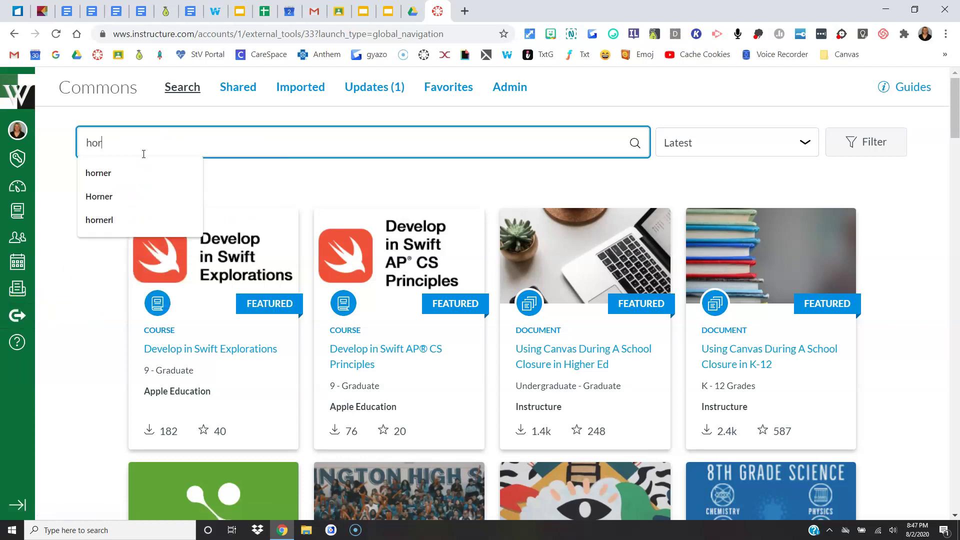
left_click(801, 143)
left_click(701, 193)
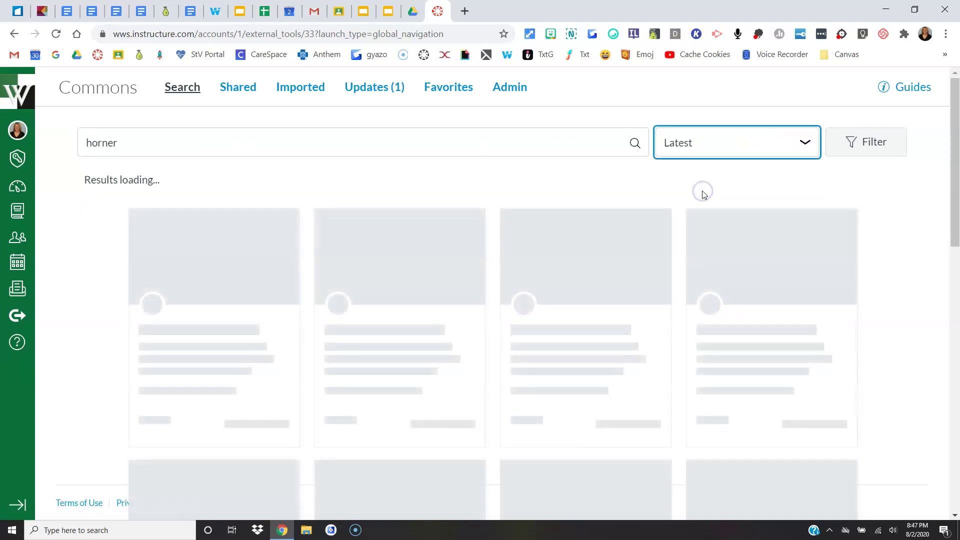
scroll(700, 197, "down", 3)
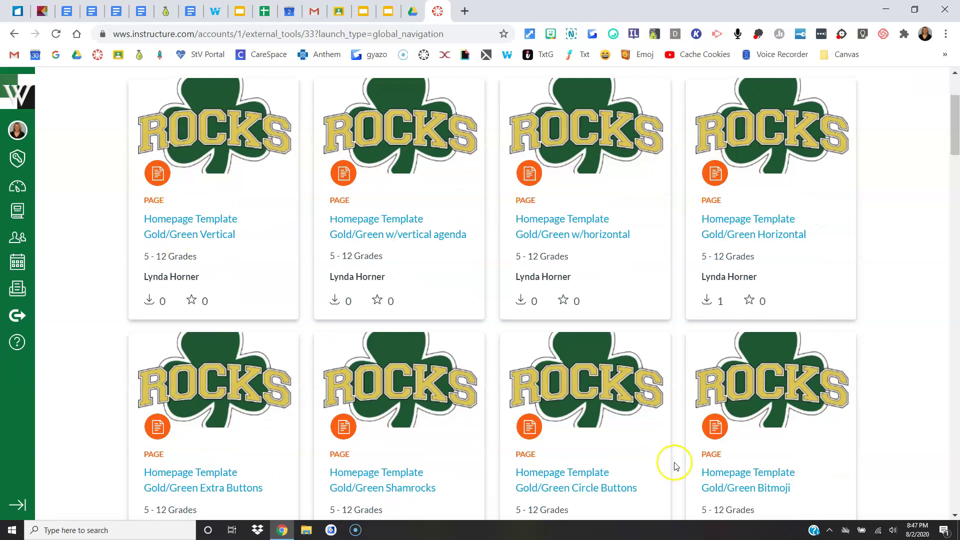
scroll(674, 465, "up", 3)
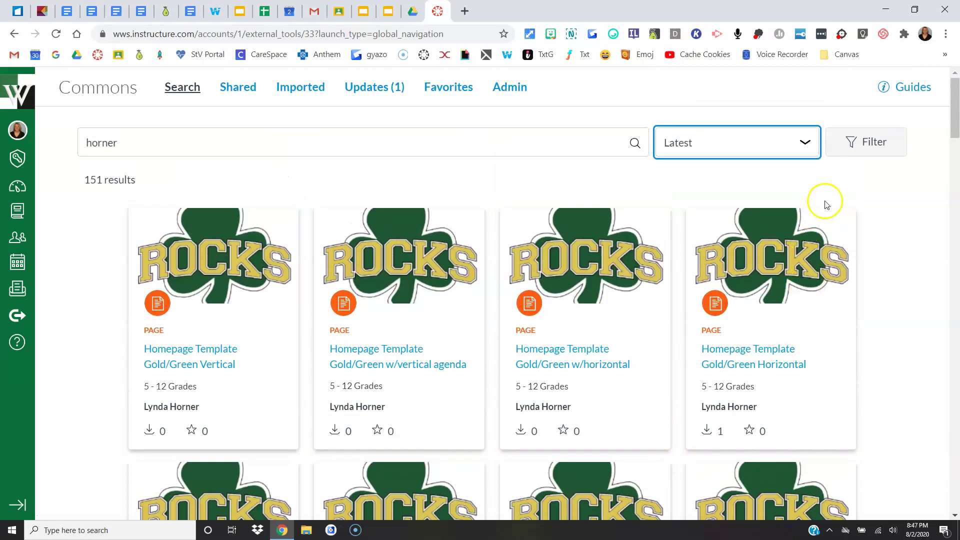
Filter the results to resources shared with Westfield-Washington Schools
left_click(880, 157)
scroll(596, 407, "down", 2)
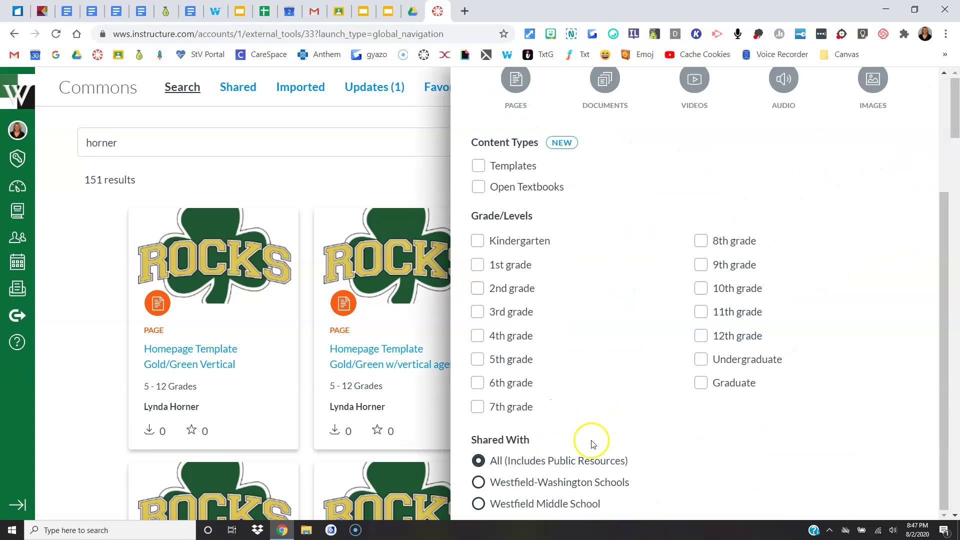
left_click(563, 481)
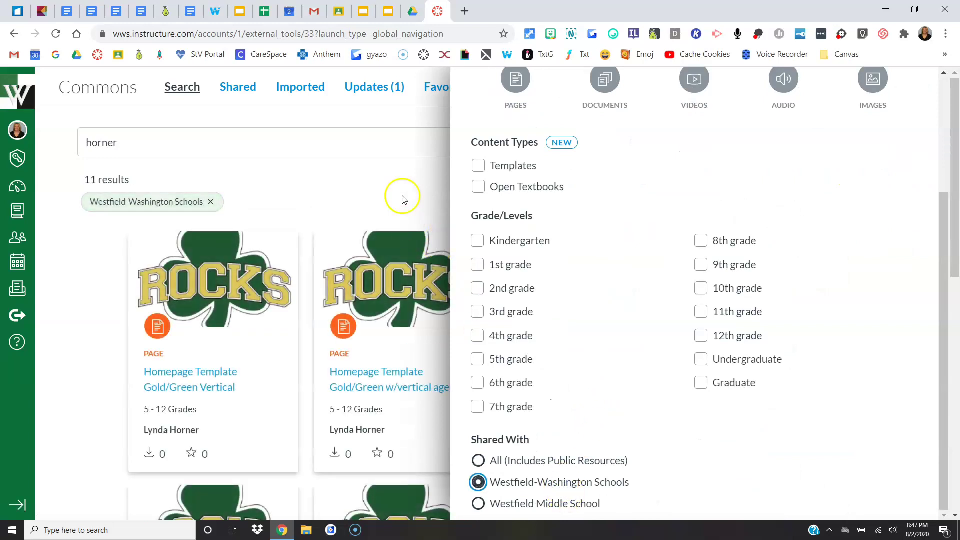
left_click(414, 174)
scroll(847, 360, "down", 4)
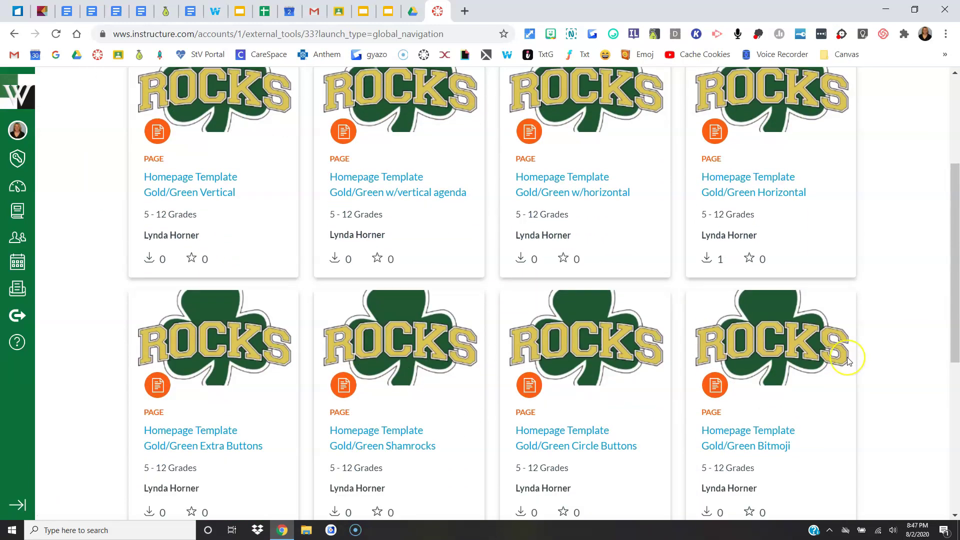
scroll(848, 360, "up", 1)
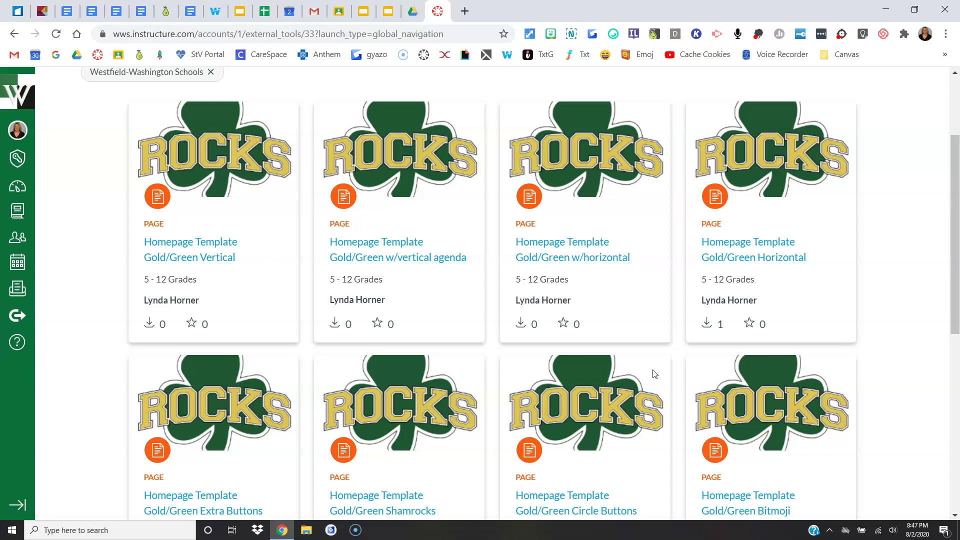
Open the Homepage Template Gold/Green Vertical w/buttons and preview its four button tiles
left_click(225, 257)
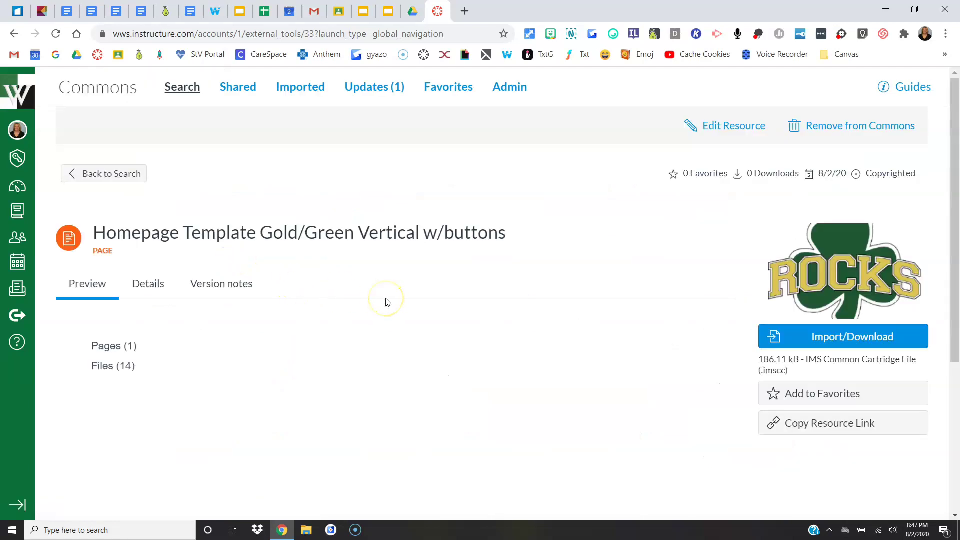
scroll(388, 302, "down", 2)
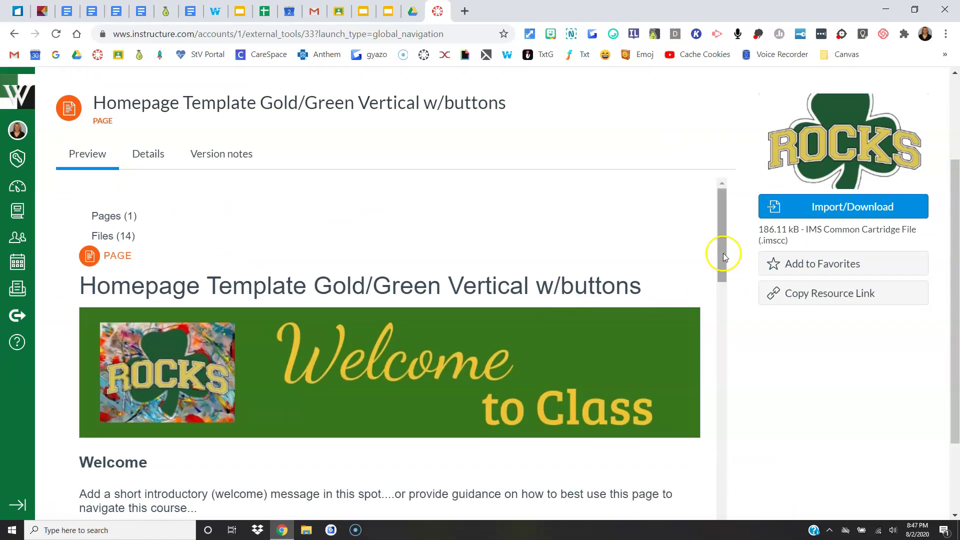
left_click_drag(723, 253, 731, 306)
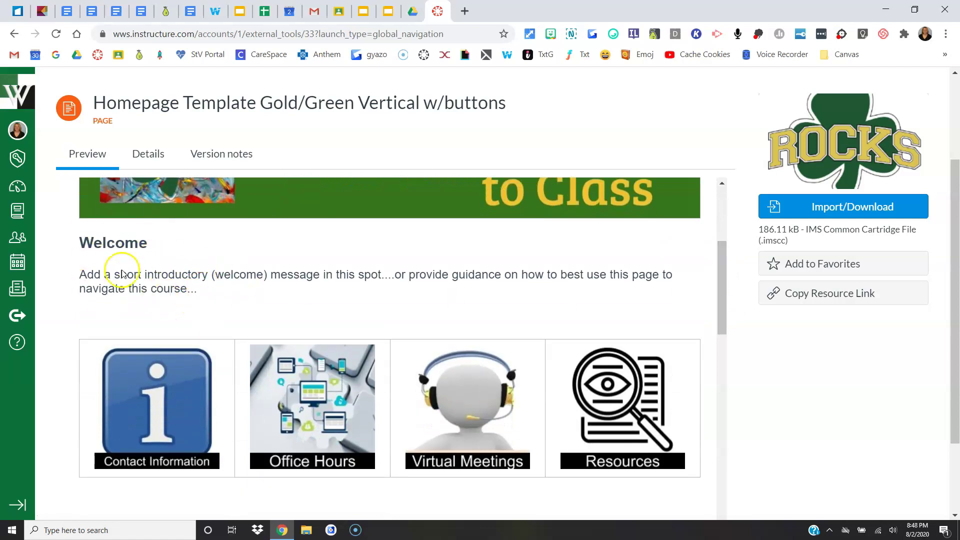
left_click_drag(722, 291, 722, 313)
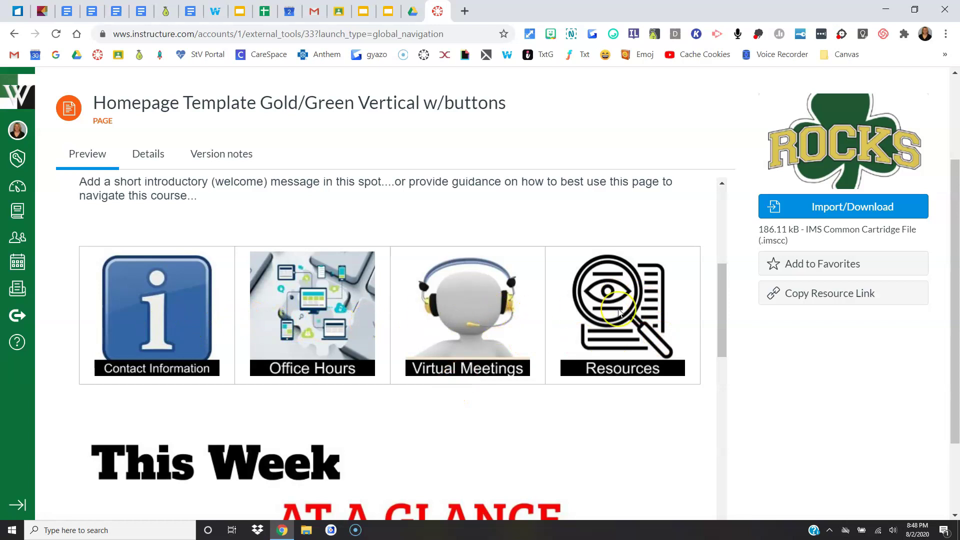
scroll(619, 312, "up", 4)
scroll(618, 313, "down", 4)
scroll(619, 311, "down", 5)
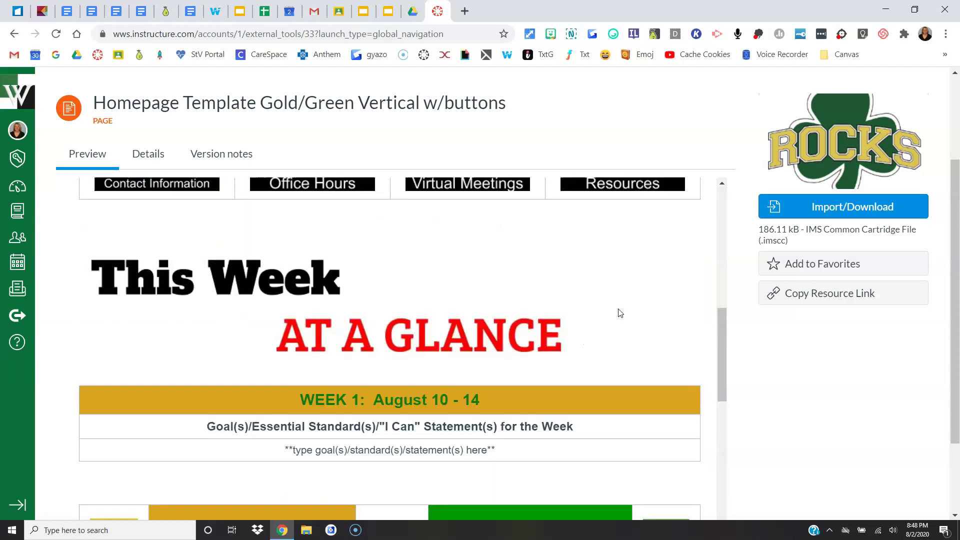
scroll(620, 313, "down", 1)
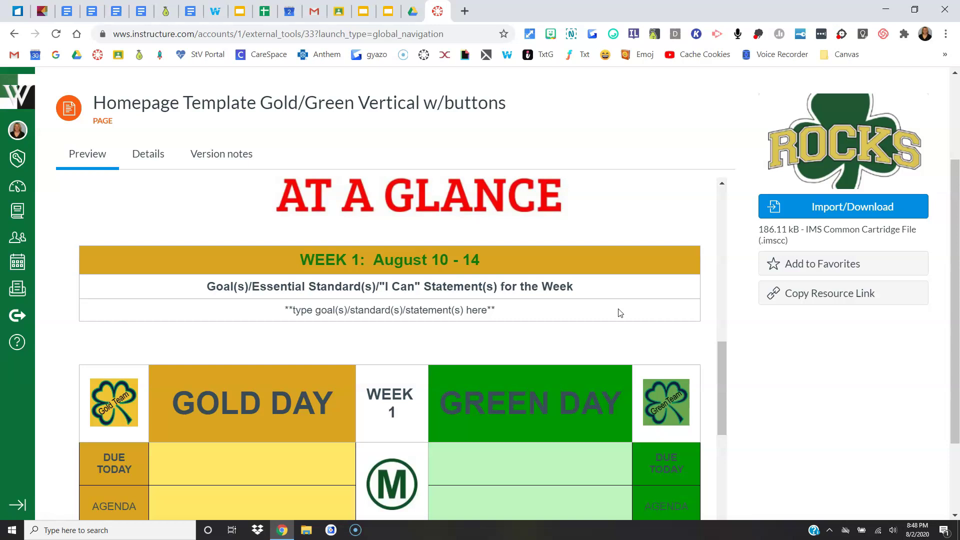
scroll(618, 313, "up", 2)
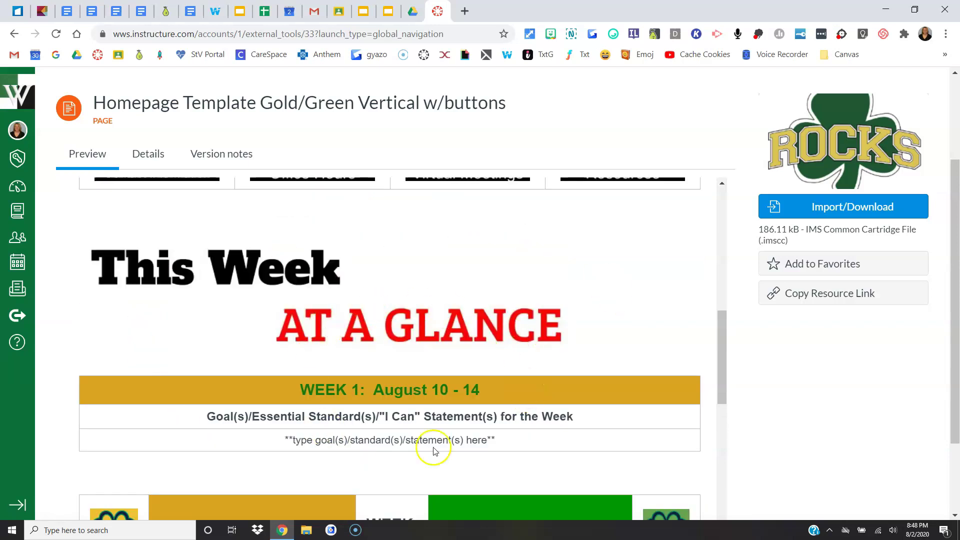
scroll(454, 443, "down", 2)
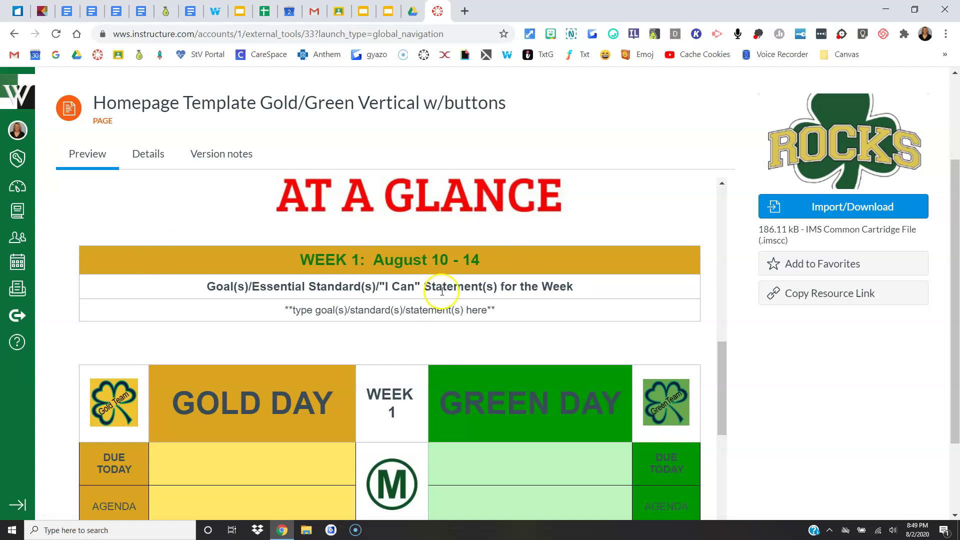
Scroll through the Gold/Green Vertical preview's weekly table and back up to the banner
scroll(442, 298, "down", 1)
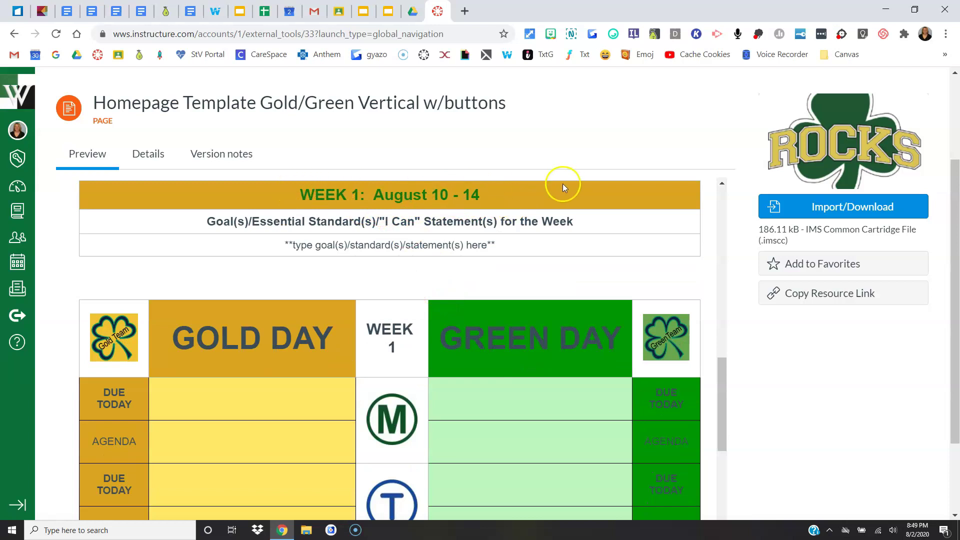
scroll(454, 311, "down", 2)
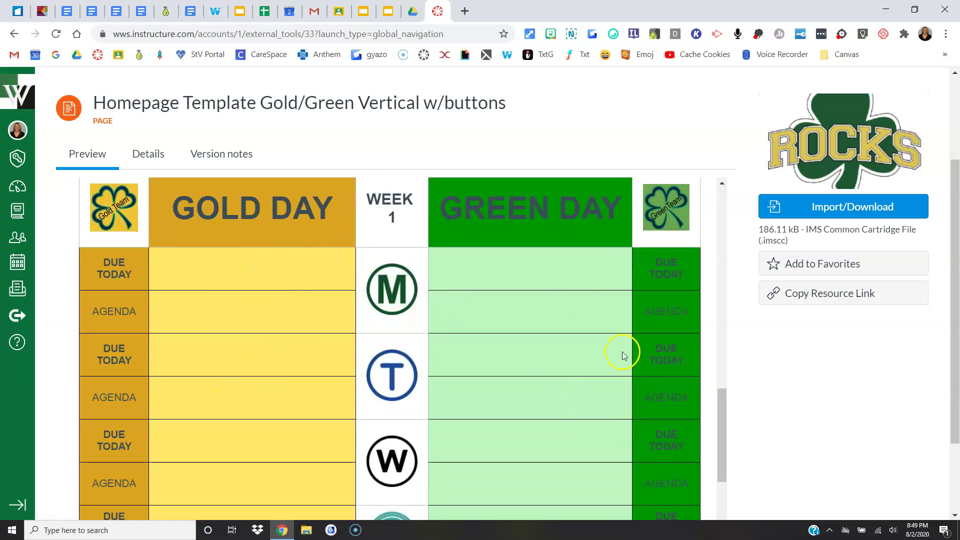
scroll(404, 385, "down", 4)
scroll(403, 388, "up", 4)
scroll(322, 320, "up", 15)
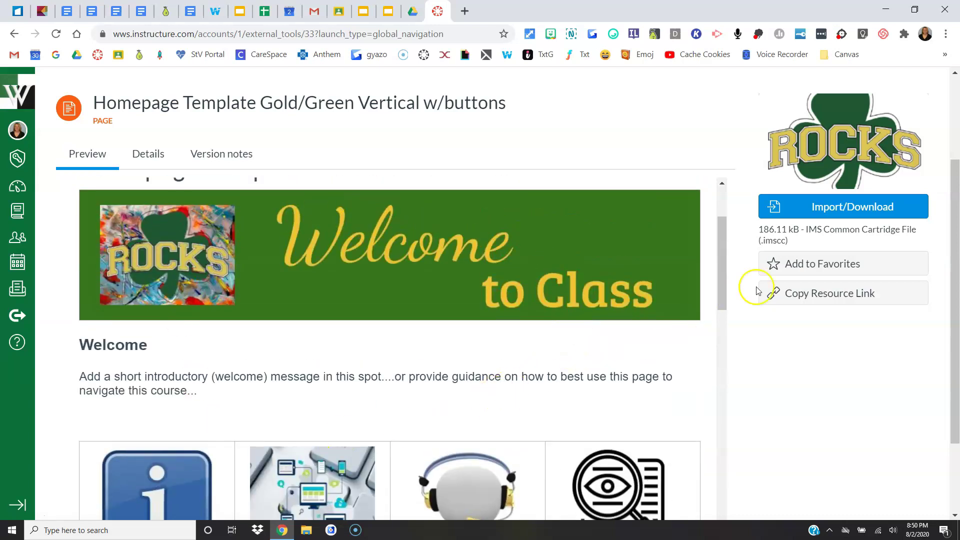
Import the template into Canvas Course, Canvas Training for Students and Digital Citizenship
left_click(842, 209)
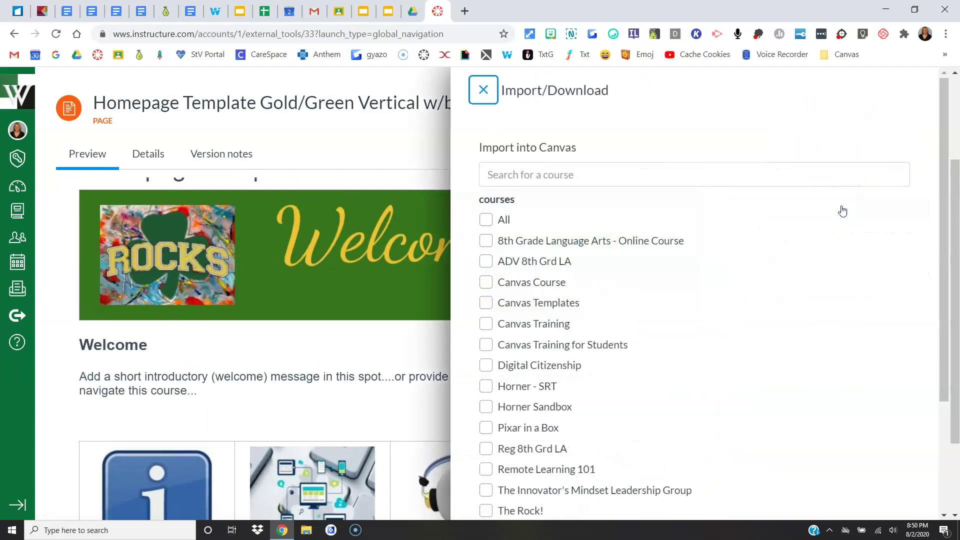
left_click(486, 284)
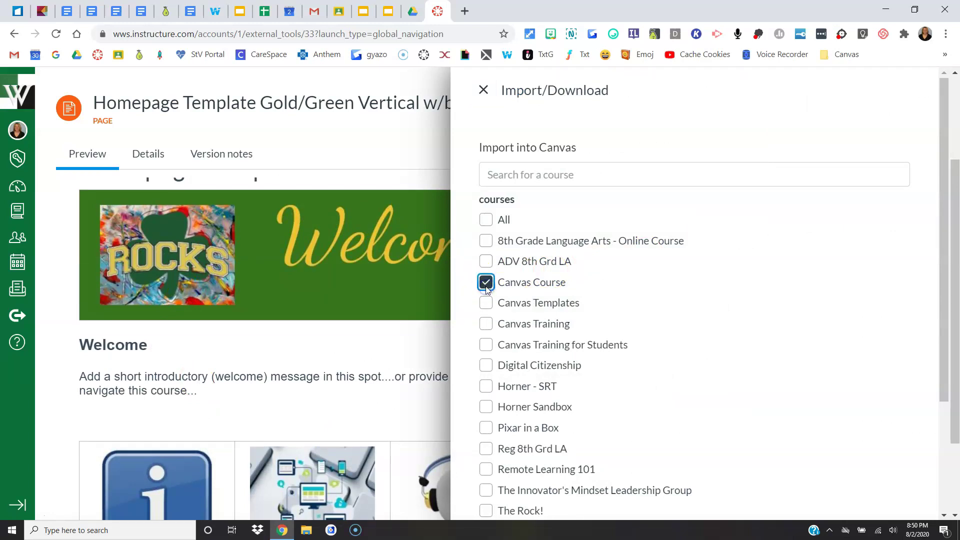
left_click(486, 344)
left_click(485, 365)
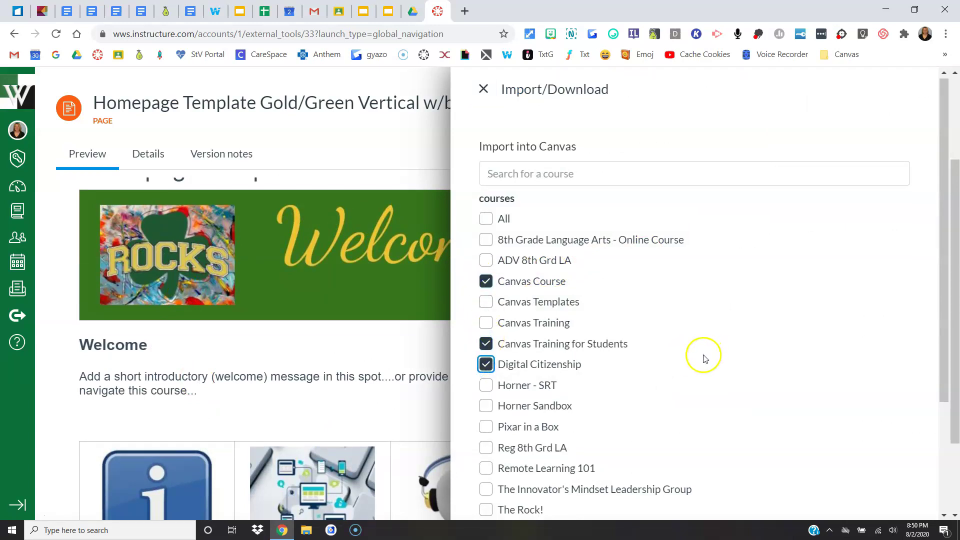
scroll(704, 356, "down", 3)
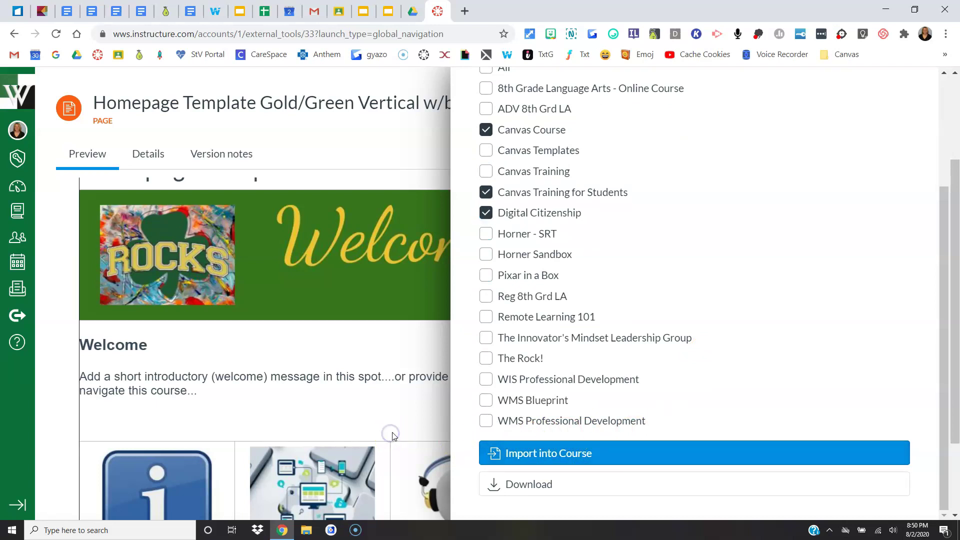
left_click(409, 164)
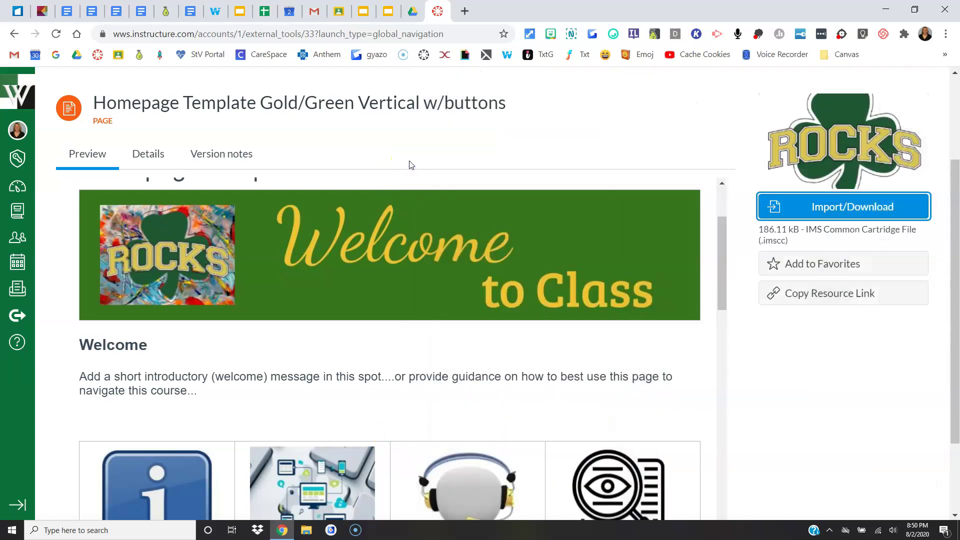
scroll(443, 262, "up", 2)
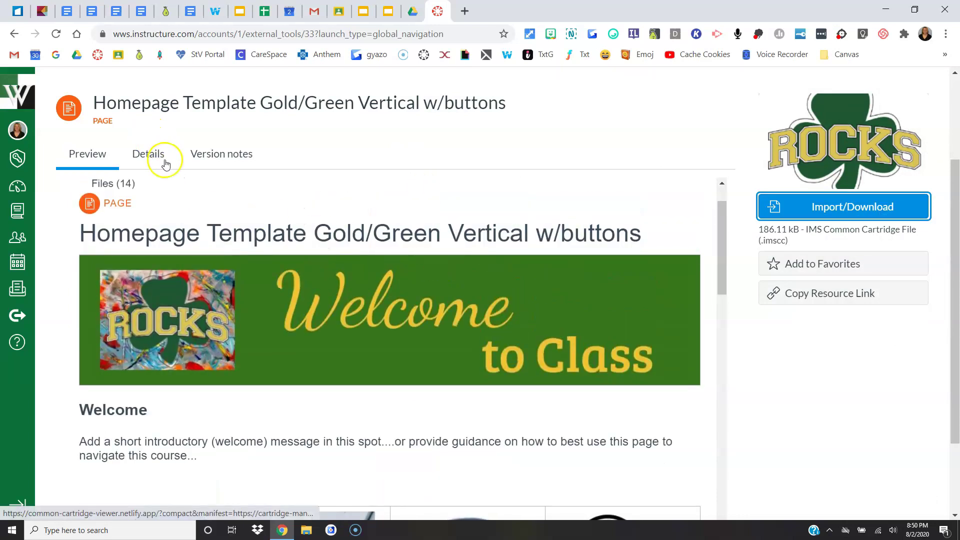
scroll(164, 161, "up", 3)
Open the Gold/Green Horizontal homepage template from the results and glance at its preview
left_click(124, 176)
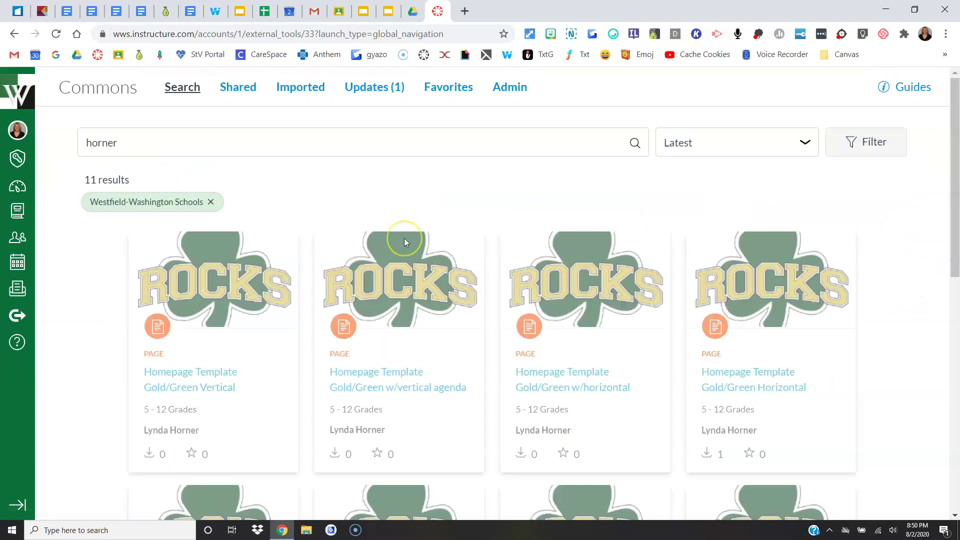
scroll(405, 242, "down", 1)
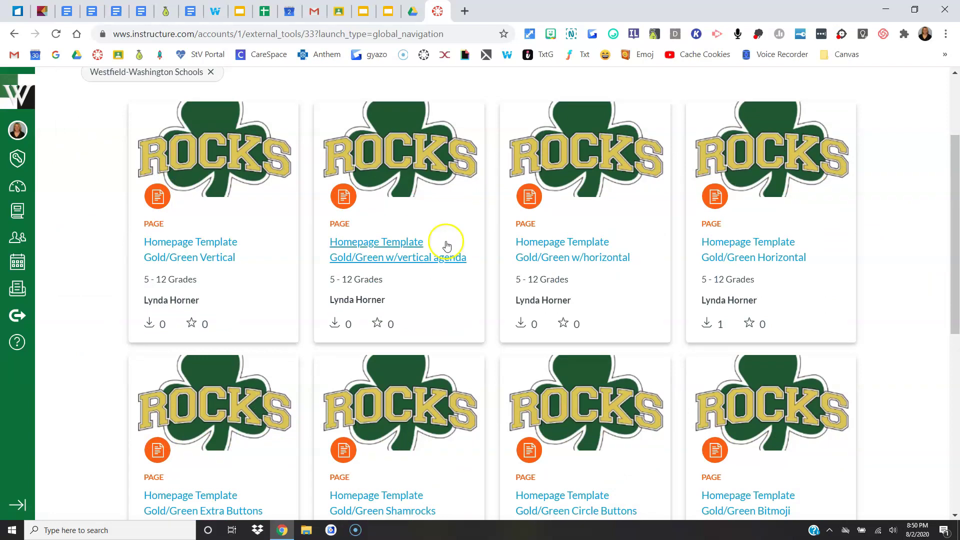
left_click(738, 257)
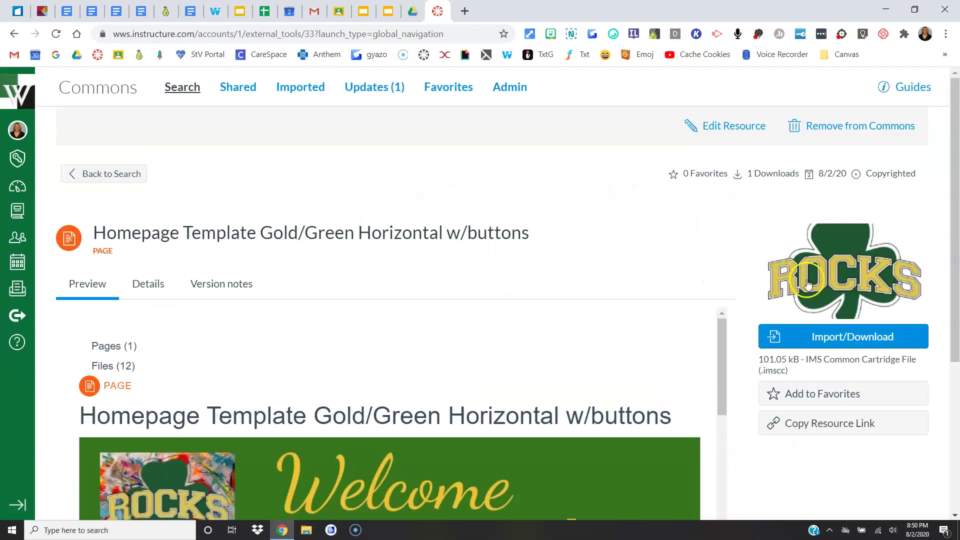
scroll(737, 296, "down", 4)
left_click_drag(718, 175, 725, 229)
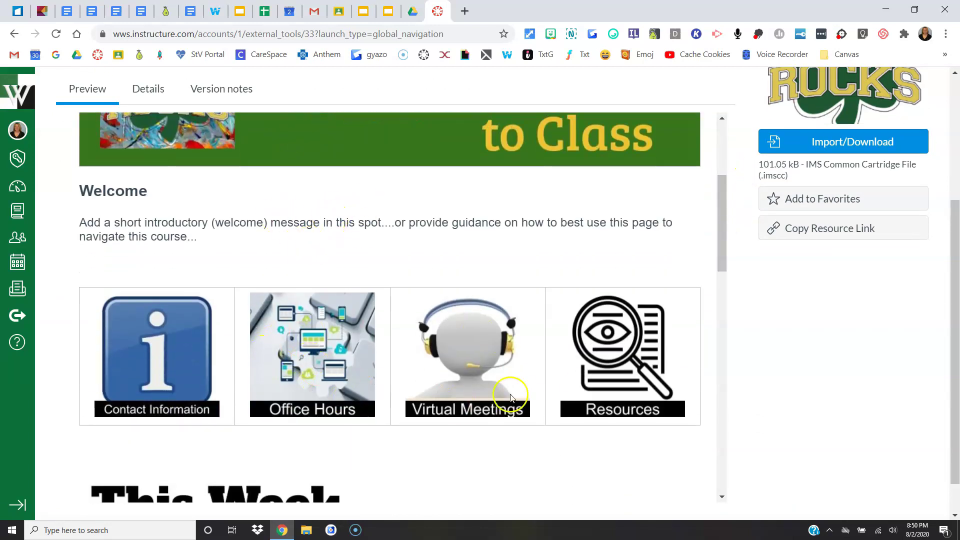
scroll(510, 396, "down", 4)
scroll(510, 396, "up", 12)
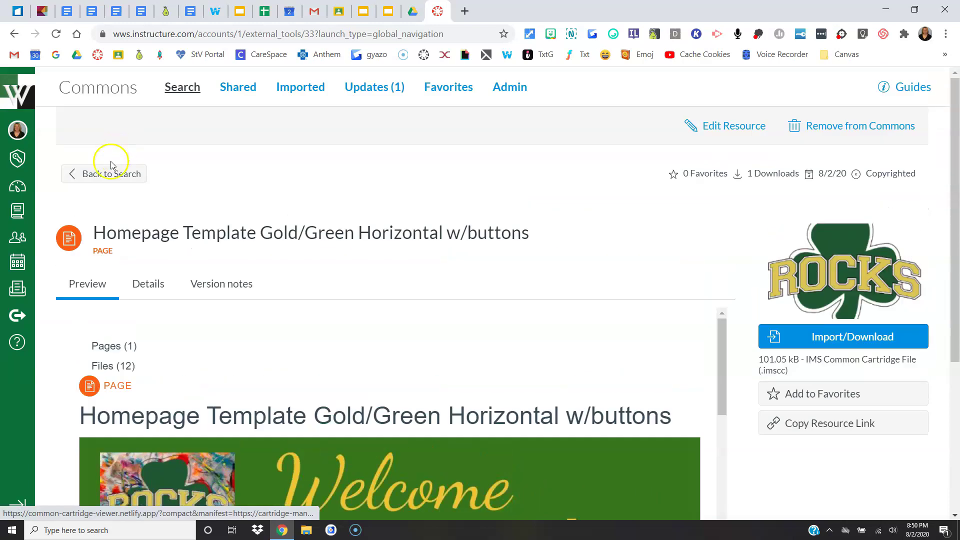
Open the Gold/Green w/horizontal agenda template and scroll its preview to the weekly agenda
left_click(111, 168)
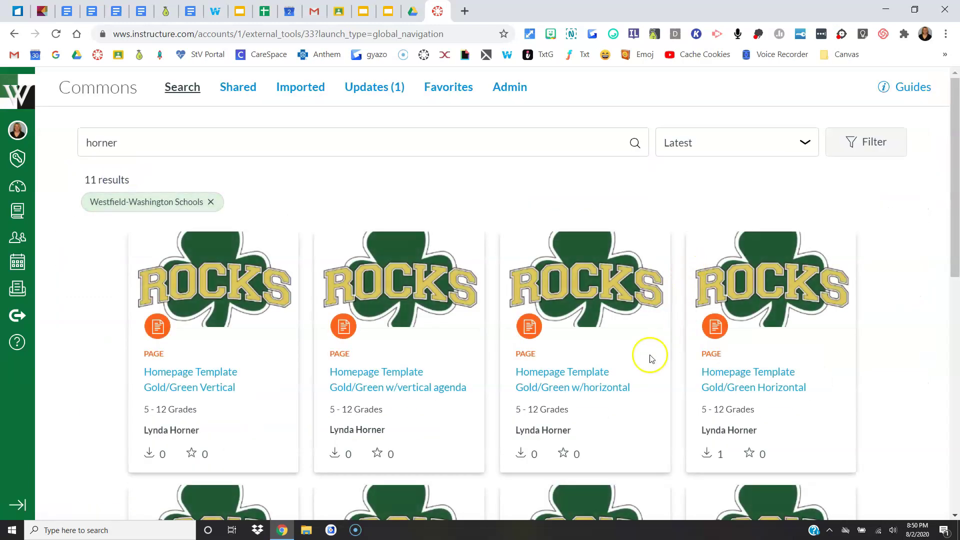
left_click(606, 393)
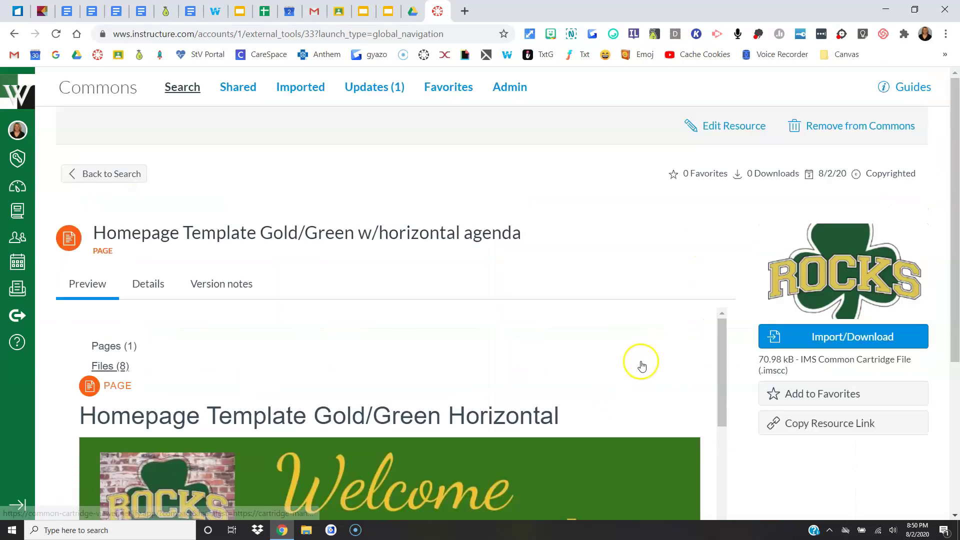
scroll(742, 345, "down", 5)
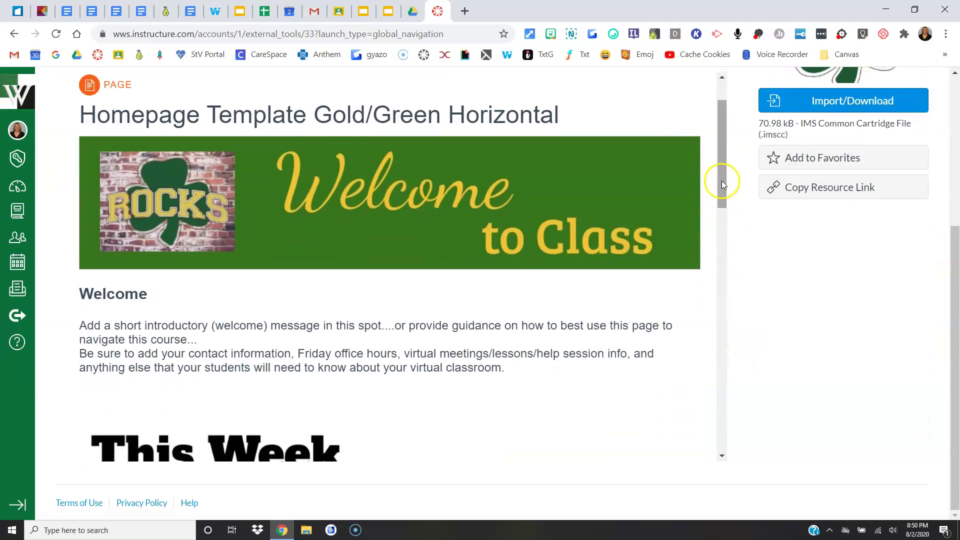
left_click_drag(722, 180, 725, 198)
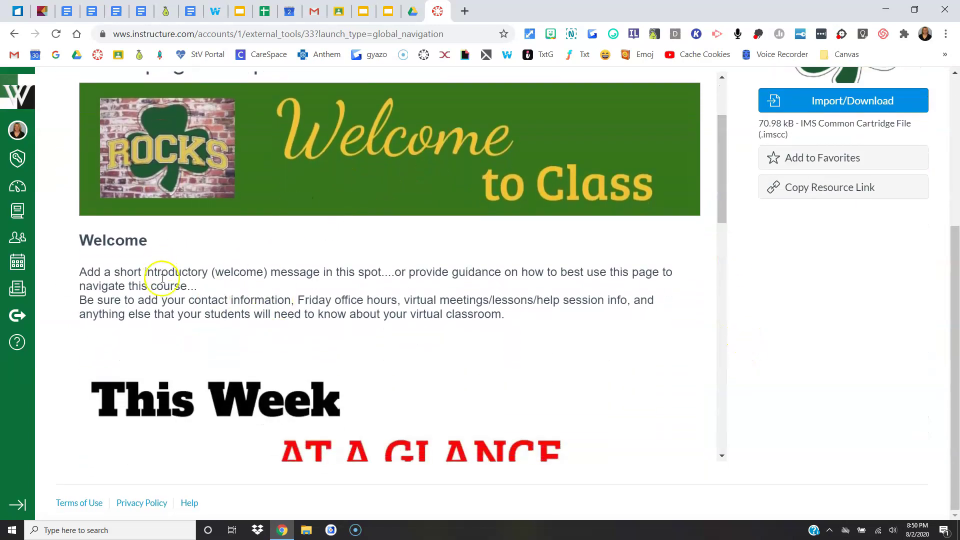
scroll(402, 334, "down", 2)
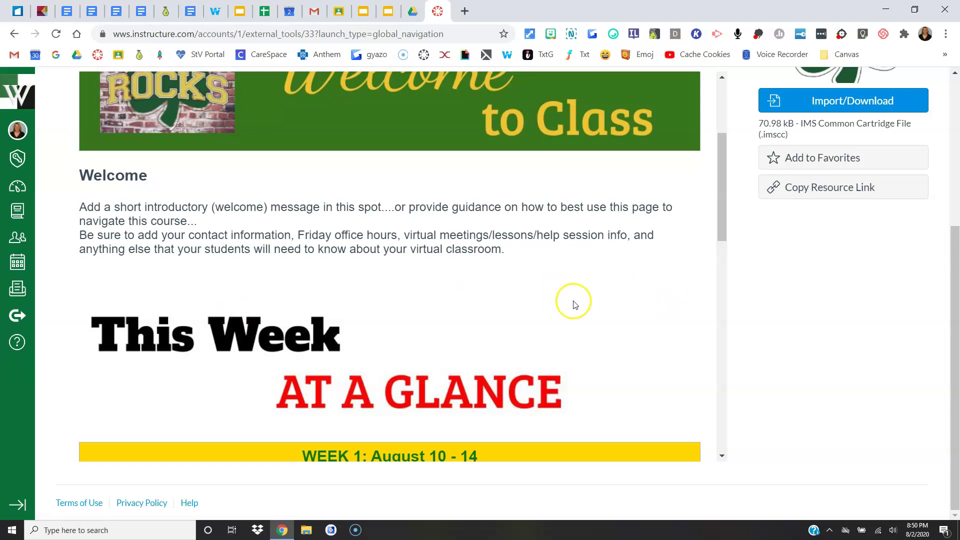
scroll(574, 303, "down", 5)
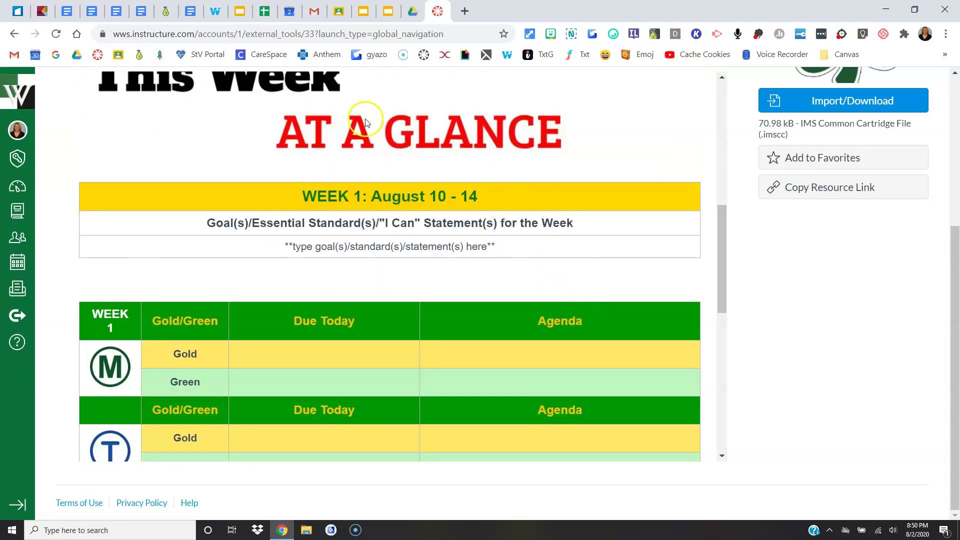
scroll(403, 216, "down", 4)
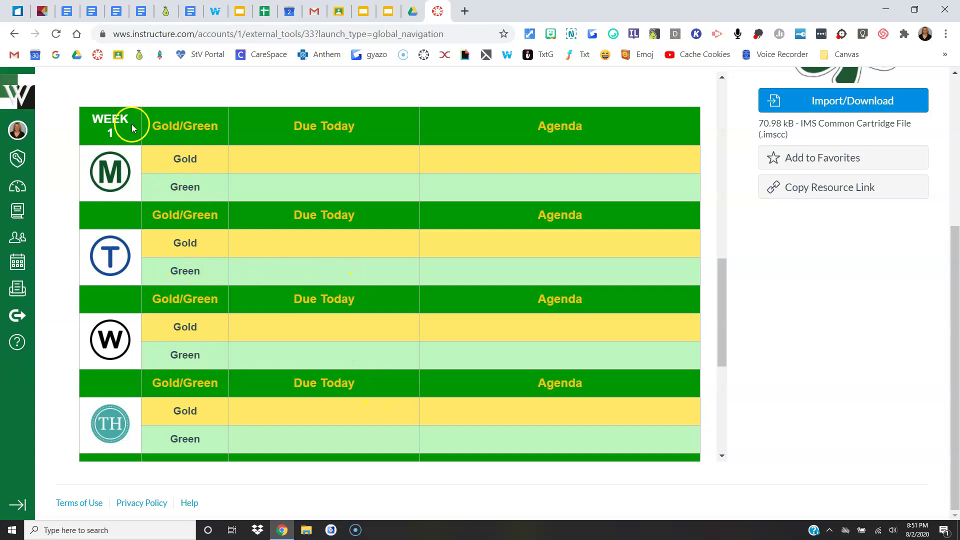
scroll(142, 176, "up", 1)
scroll(349, 172, "up", 1)
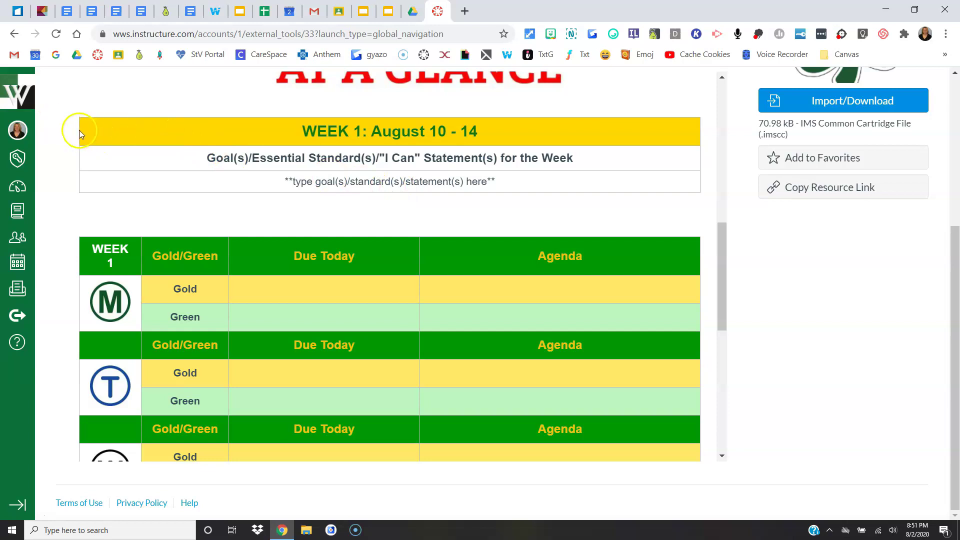
scroll(524, 404, "down", 1)
scroll(523, 404, "down", 8)
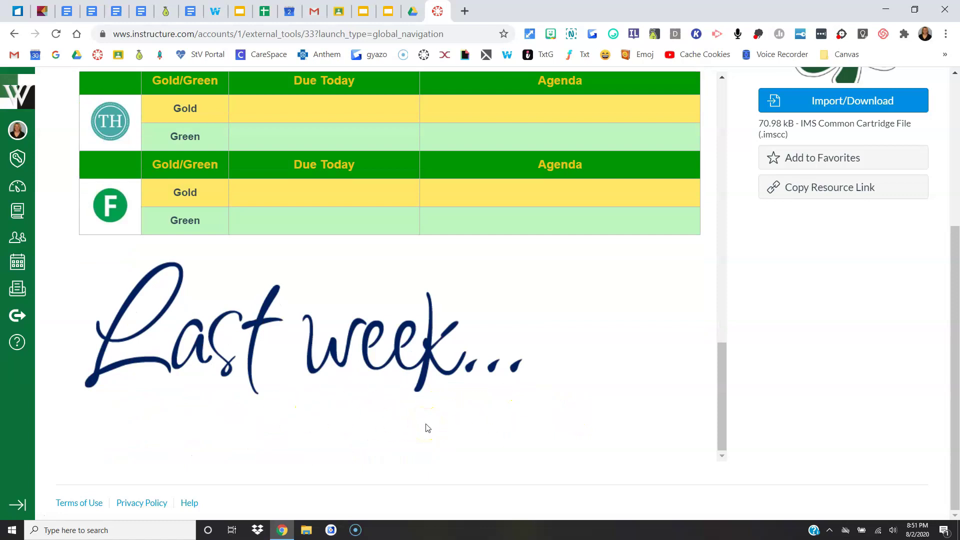
scroll(427, 428, "up", 6)
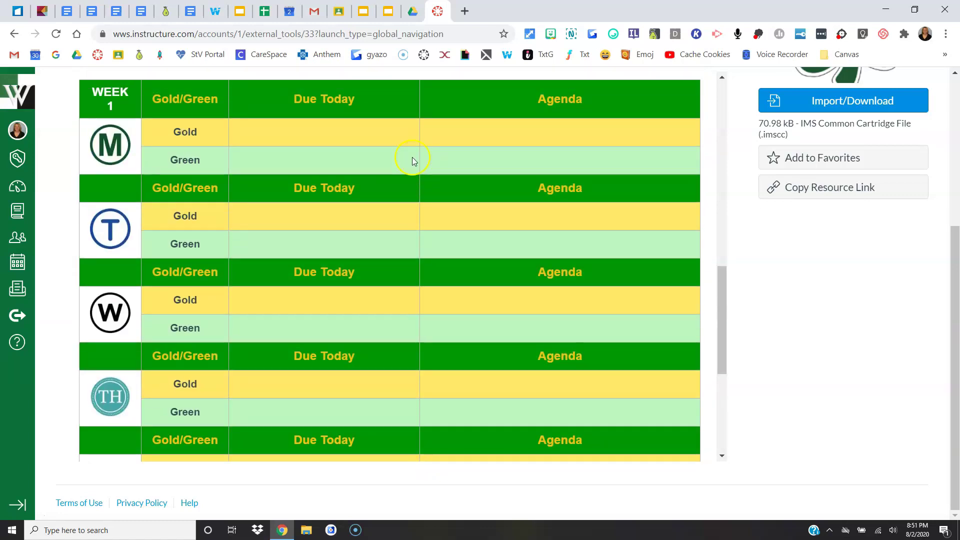
scroll(412, 161, "up", 2)
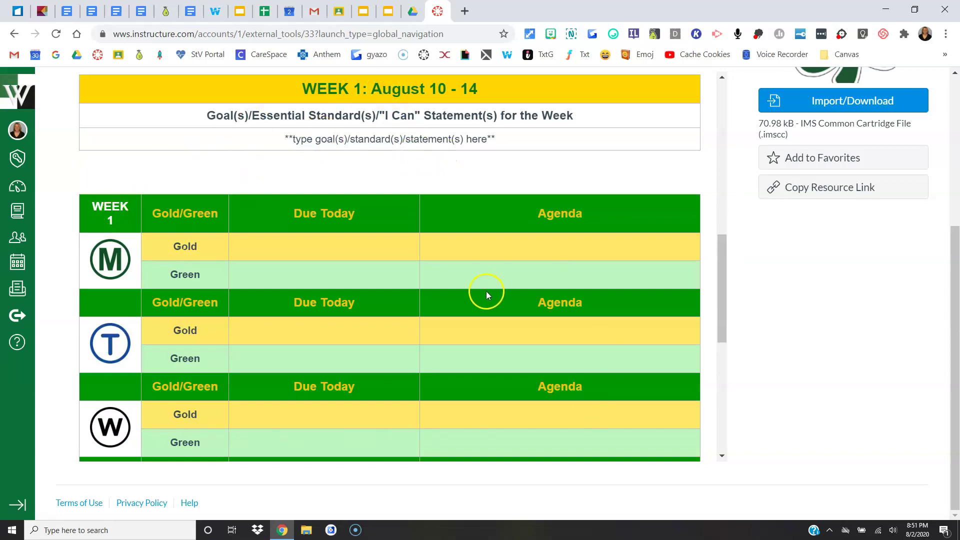
scroll(464, 292, "up", 2)
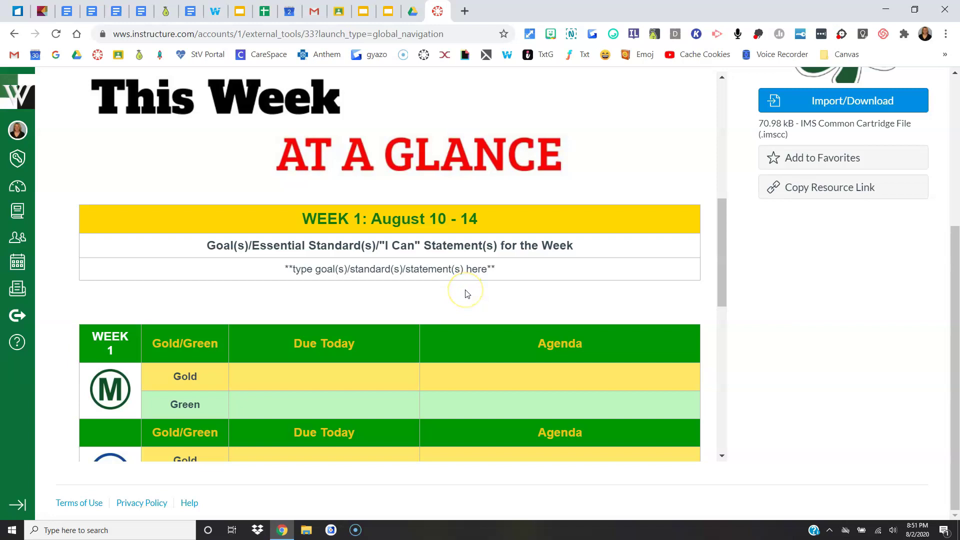
scroll(465, 292, "down", 8)
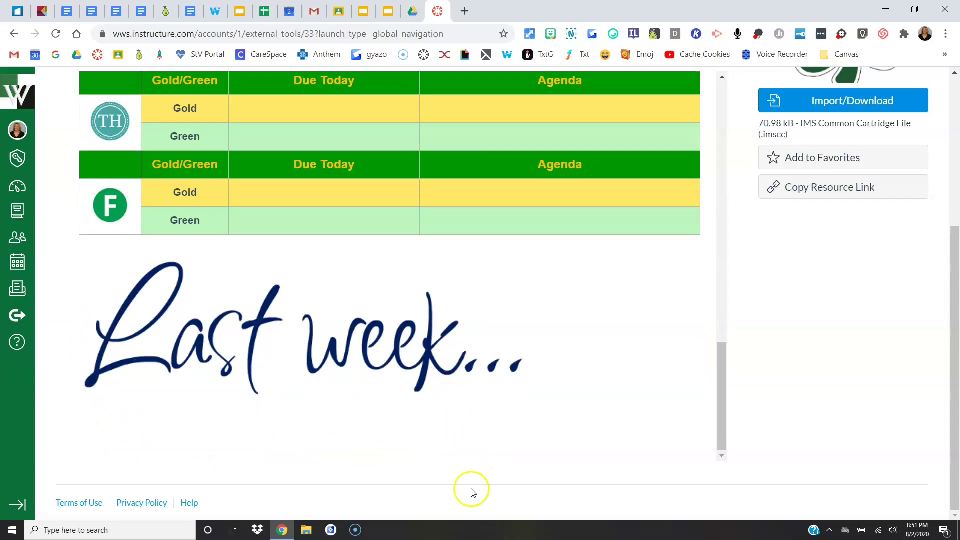
scroll(472, 492, "up", 10)
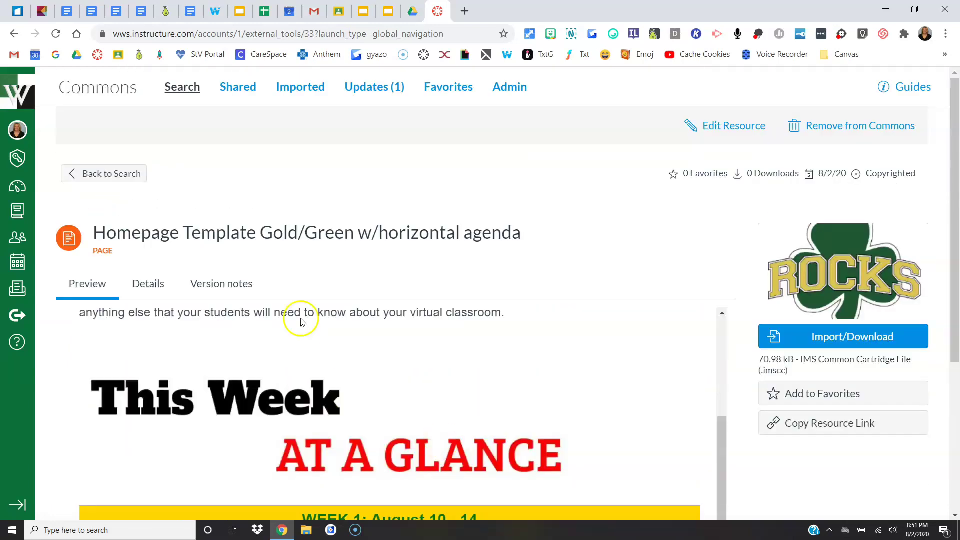
Open Homepage Template Gold/Green Shamrocks and scroll through its shamrock buttons and weekly table
left_click(114, 176)
scroll(562, 362, "down", 4)
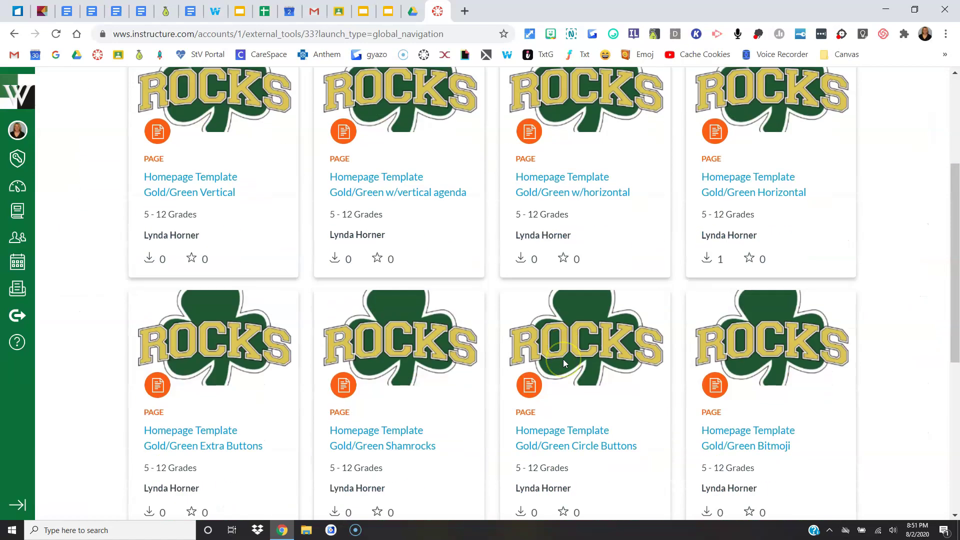
left_click(383, 446)
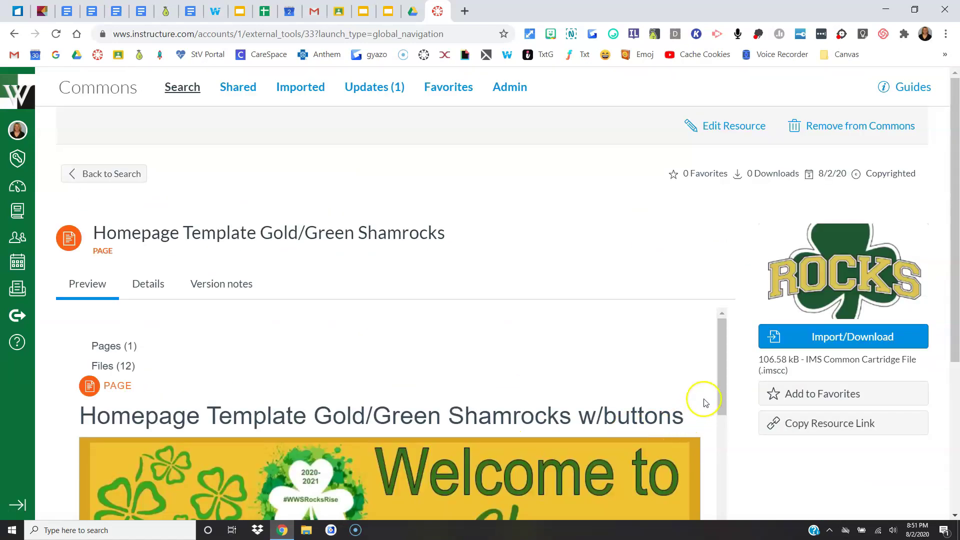
scroll(741, 342, "down", 1)
scroll(742, 342, "down", 4)
left_click_drag(721, 161, 742, 236)
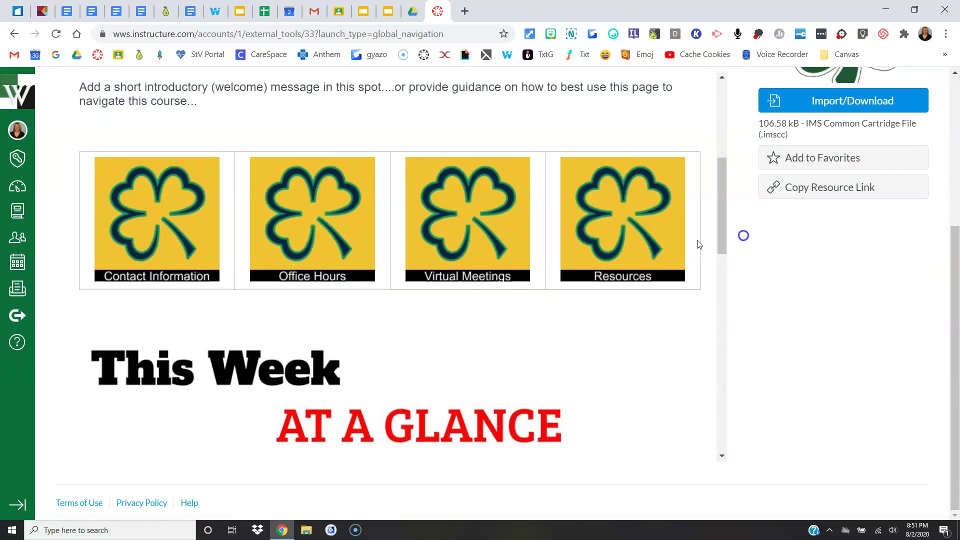
scroll(487, 257, "down", 10)
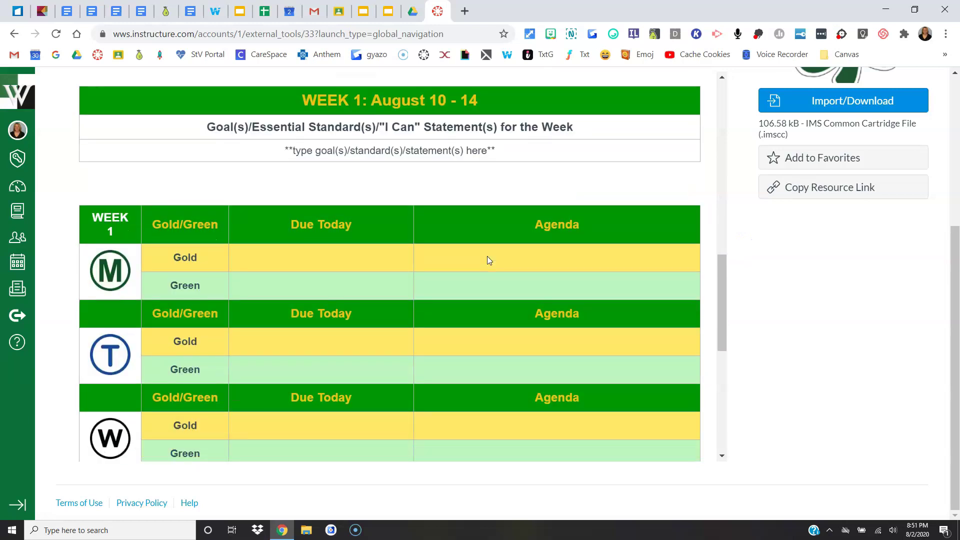
scroll(487, 257, "up", 15)
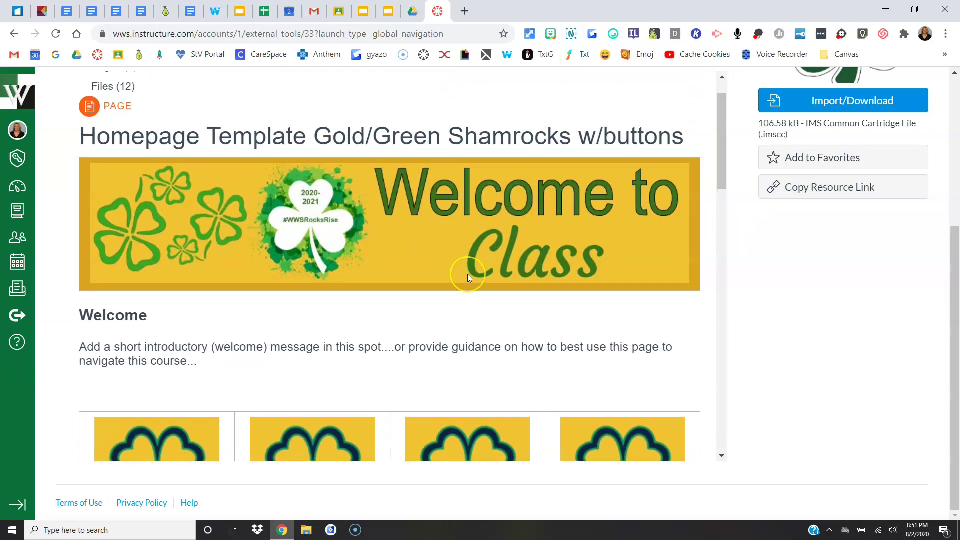
scroll(467, 275, "down", 1)
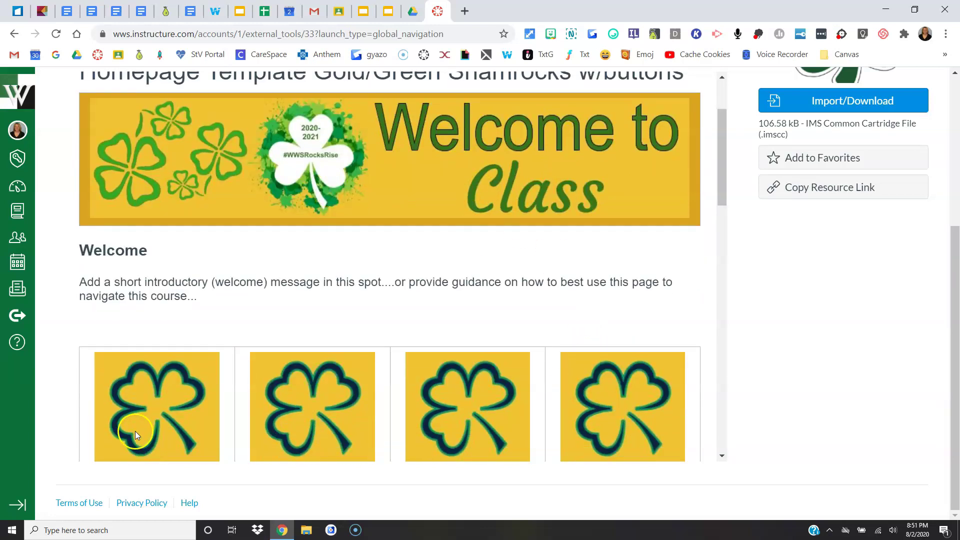
scroll(561, 403, "down", 2)
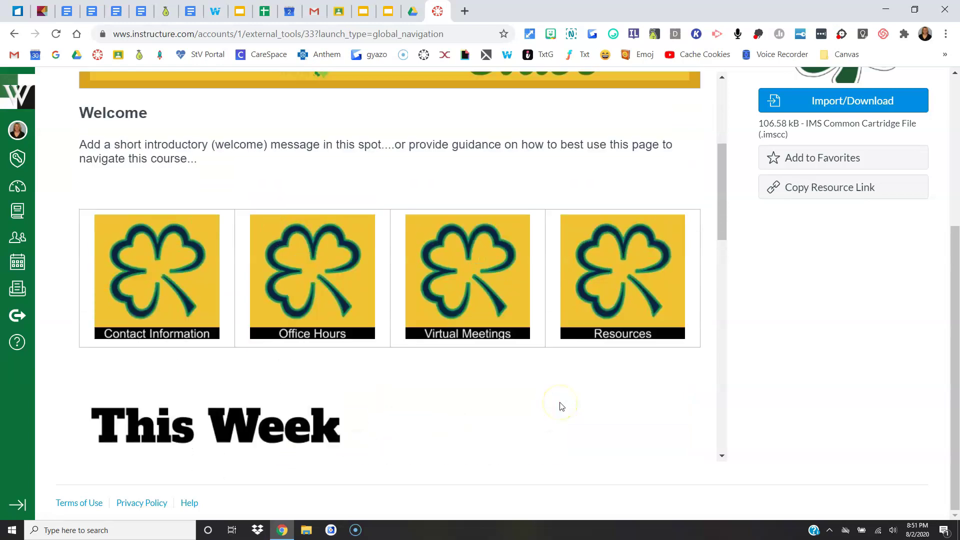
scroll(559, 403, "up", 2)
scroll(560, 405, "up", 1)
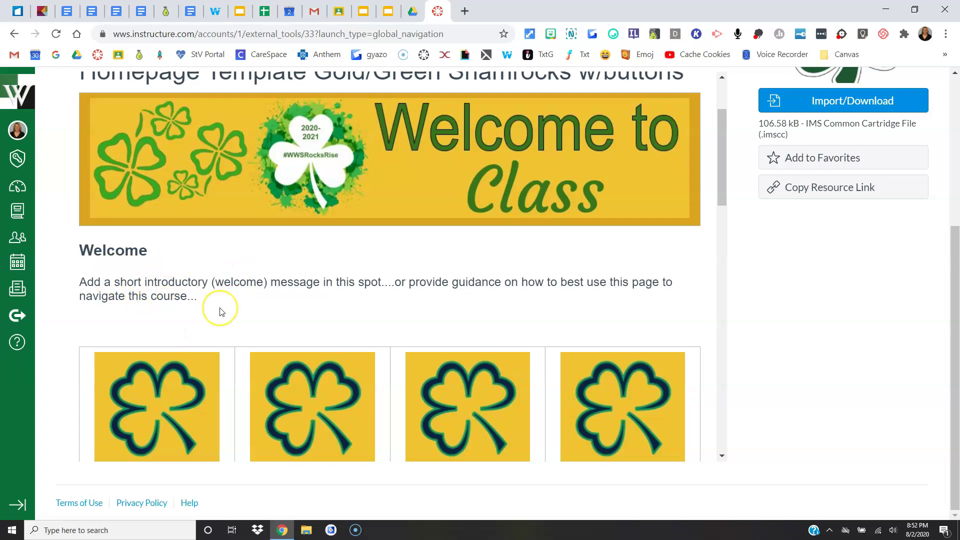
scroll(218, 311, "down", 1)
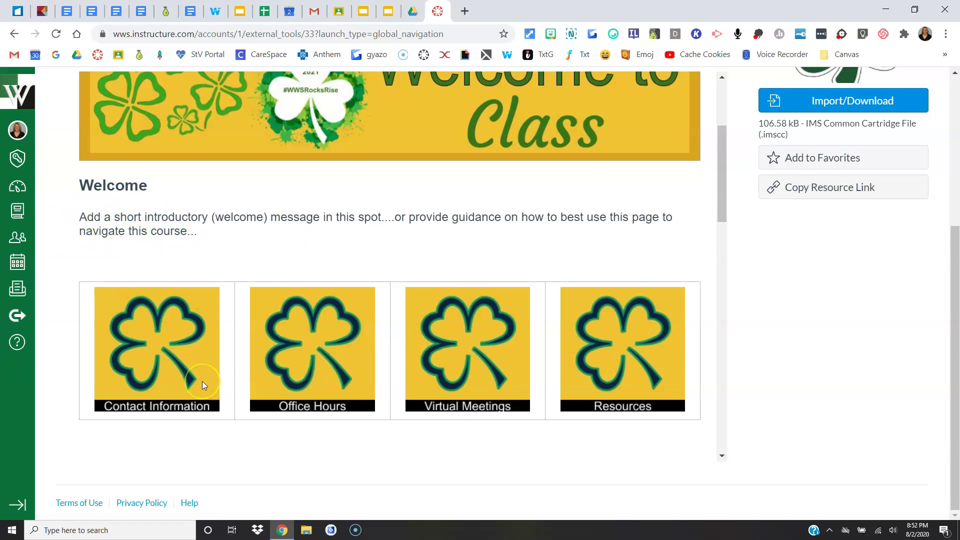
scroll(202, 381, "up", 3)
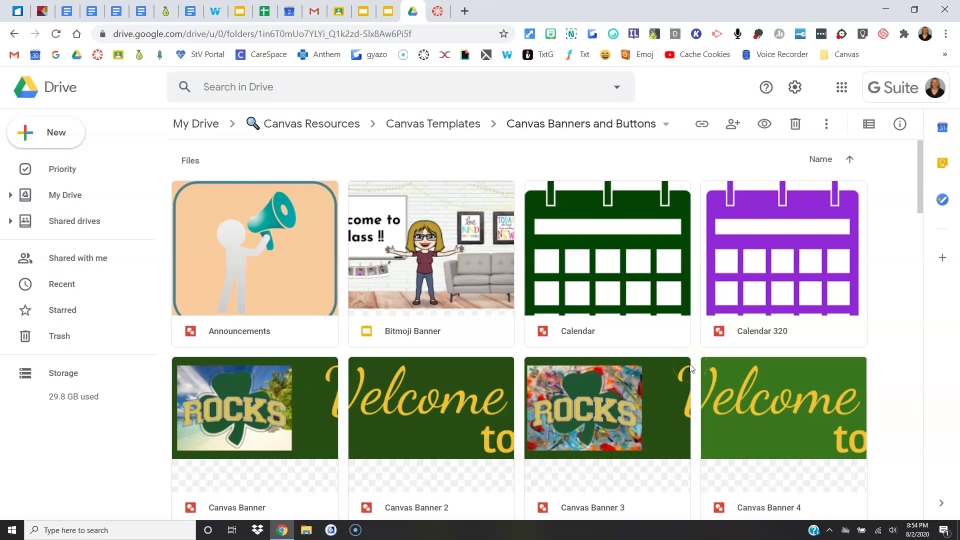
Scroll the Canvas Banners and Buttons folder down to the Office Hours image tiles
scroll(691, 369, "down", 4)
scroll(691, 369, "down", 3)
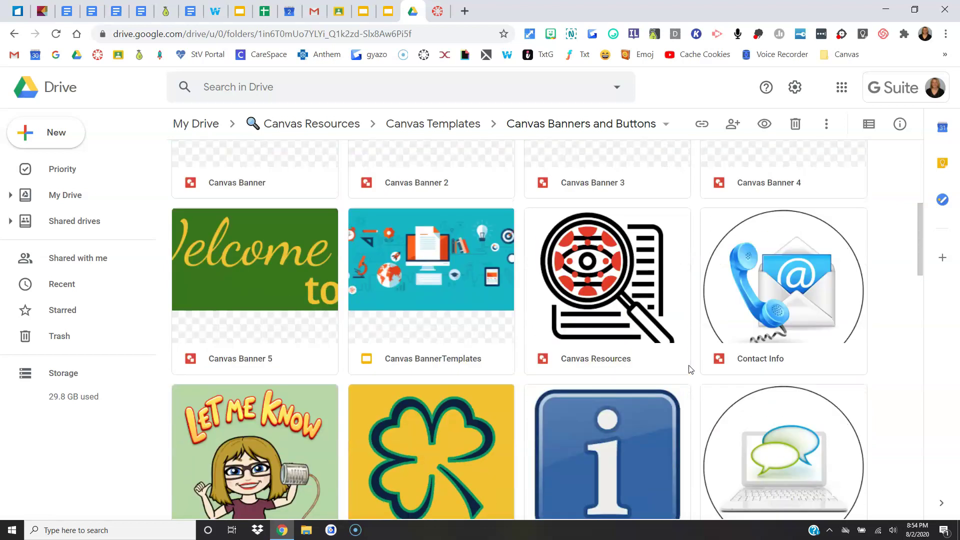
scroll(691, 369, "down", 2)
scroll(690, 369, "down", 1)
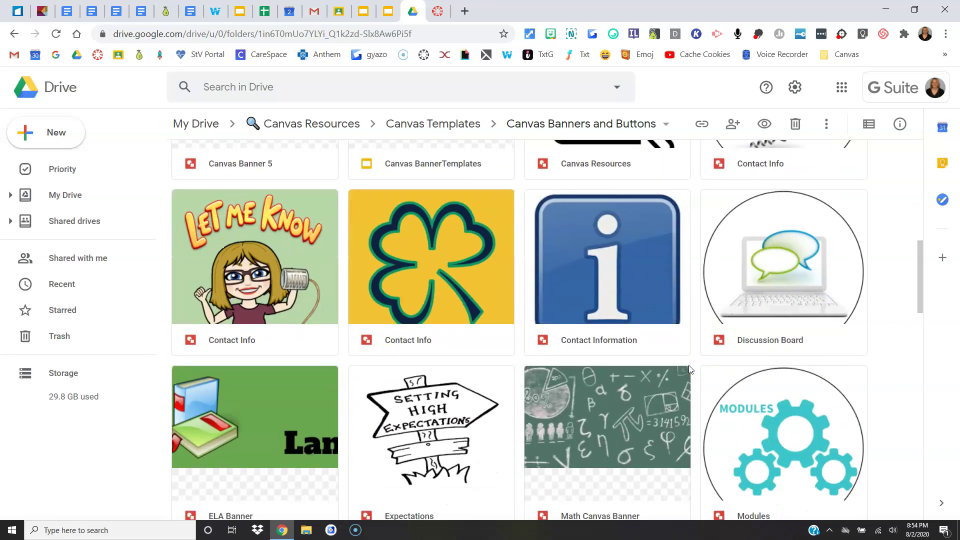
scroll(690, 368, "up", 5)
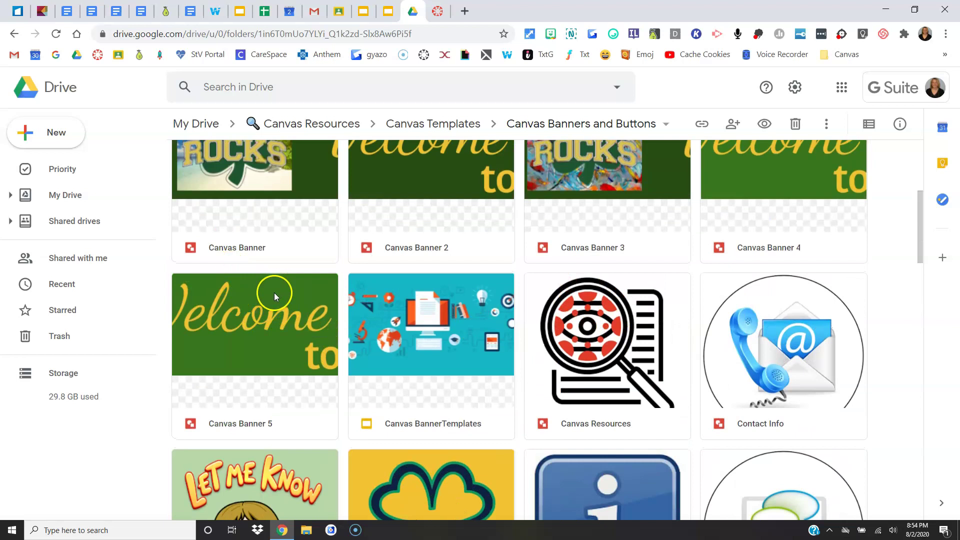
scroll(279, 186, "down", 2)
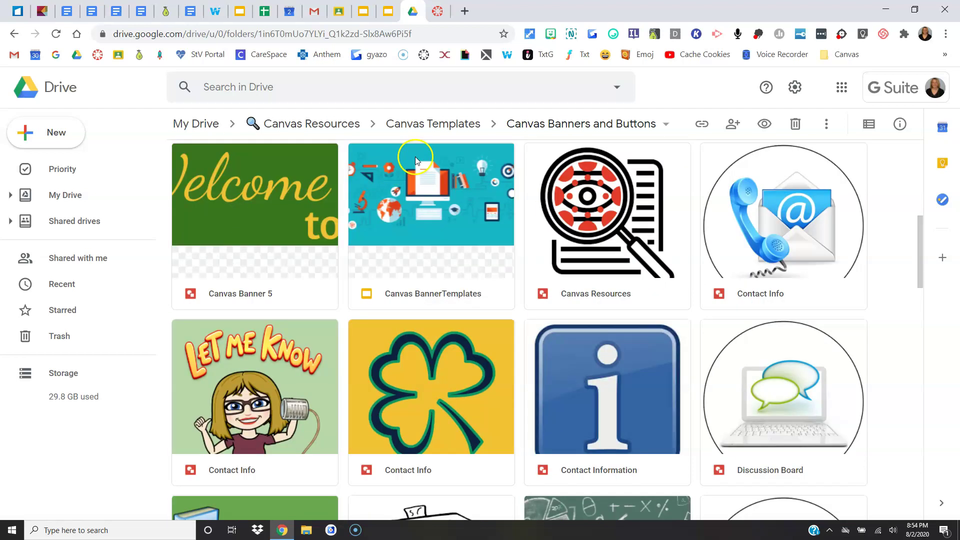
scroll(465, 280, "down", 3)
scroll(462, 286, "up", 1)
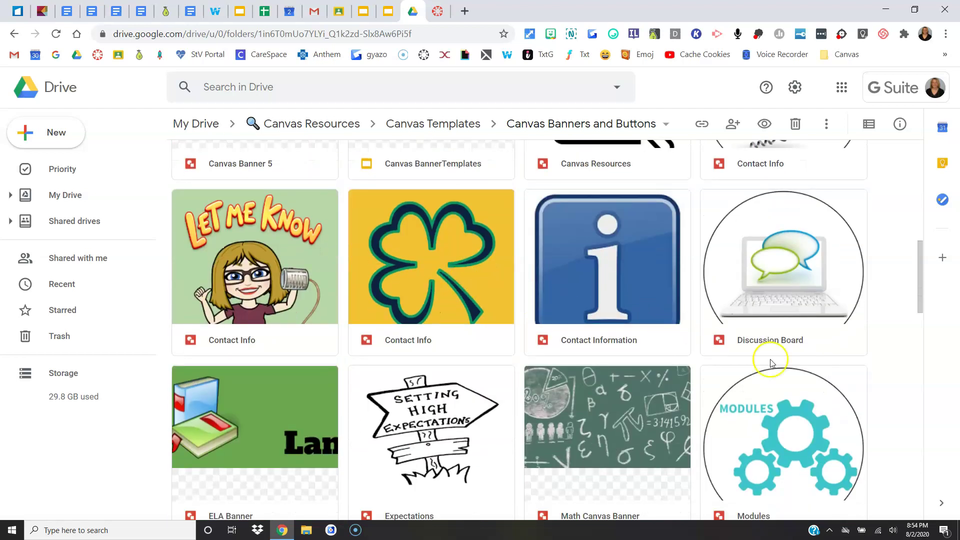
scroll(820, 369, "down", 3)
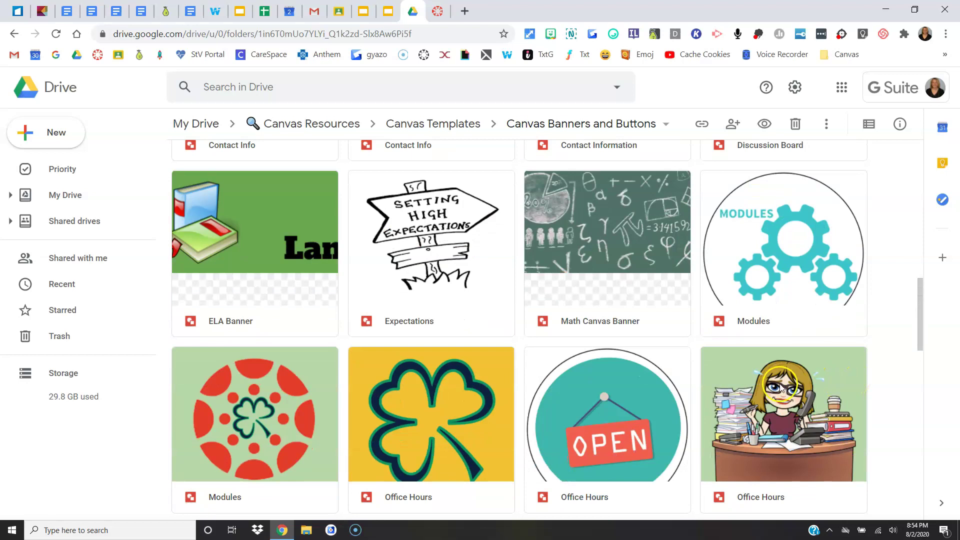
Open the Office Hours OPEN-sign drawing and select its image and caption
double_click(649, 395)
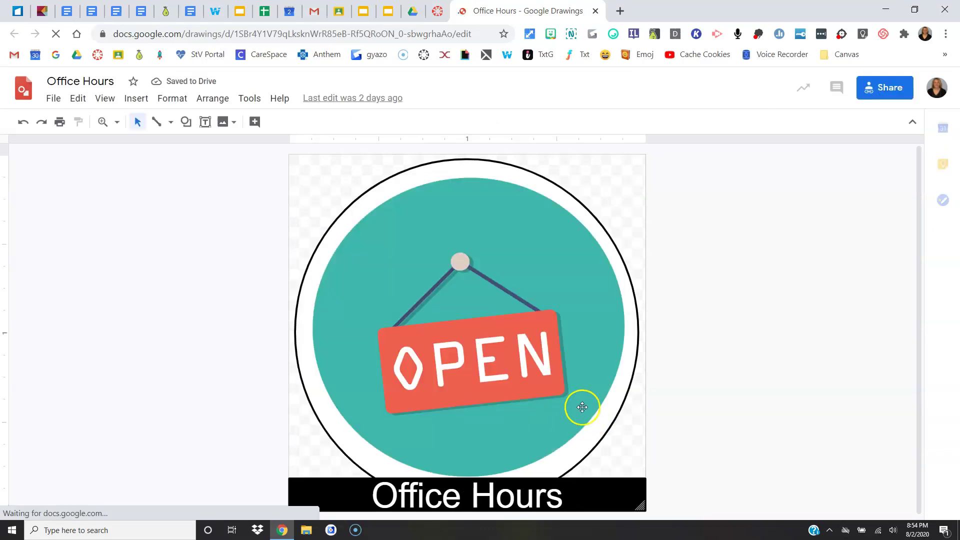
left_click(486, 312)
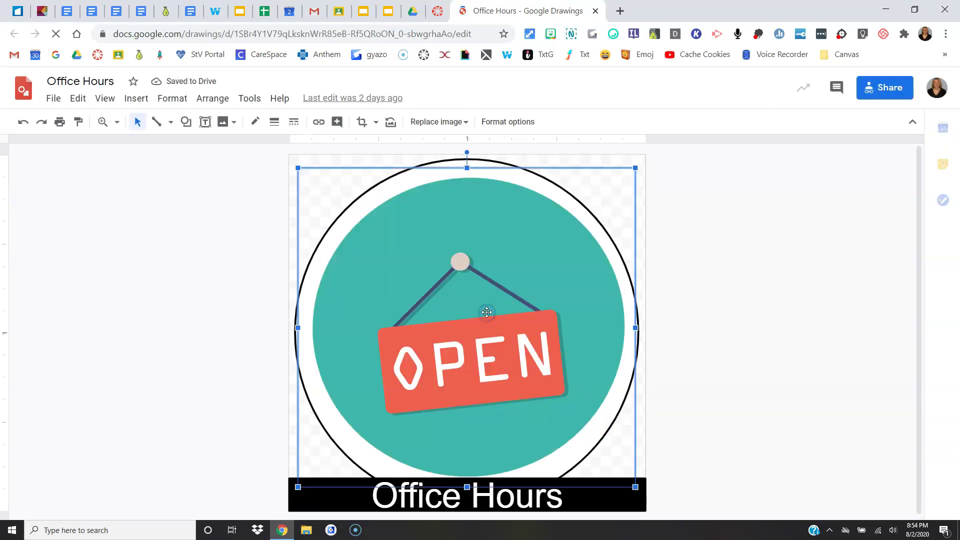
double_click(407, 503)
left_click_drag(407, 503, 538, 495)
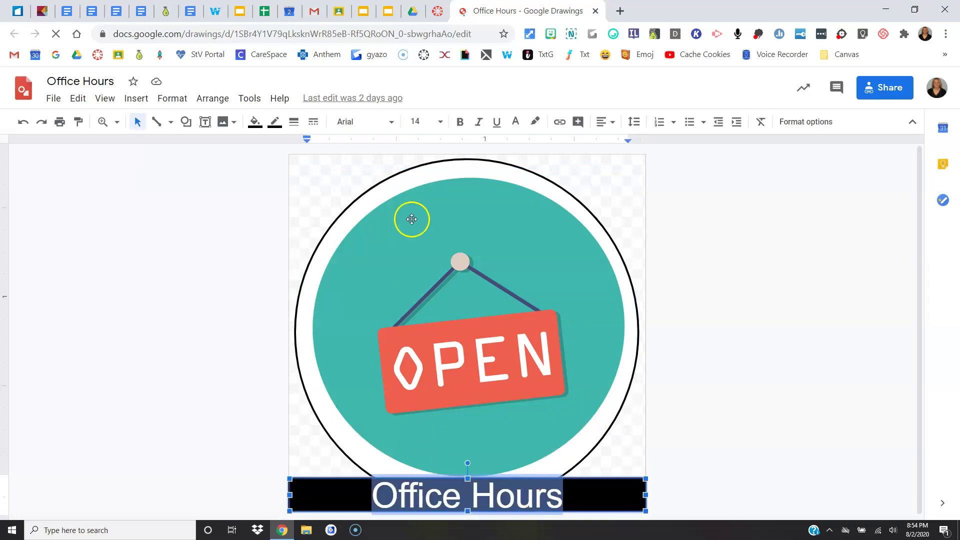
left_click(745, 425)
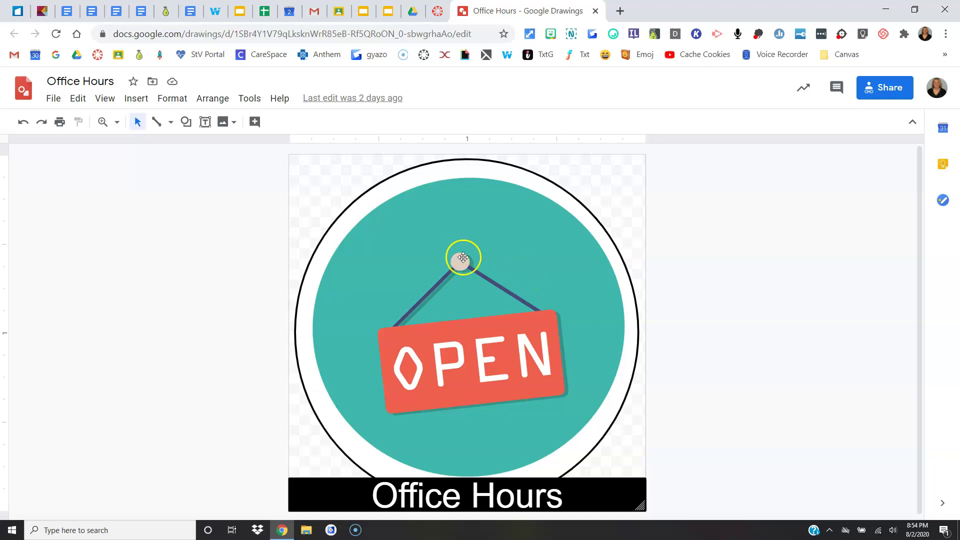
Download the Office Hours drawing as a PNG image, then close it
left_click(50, 99)
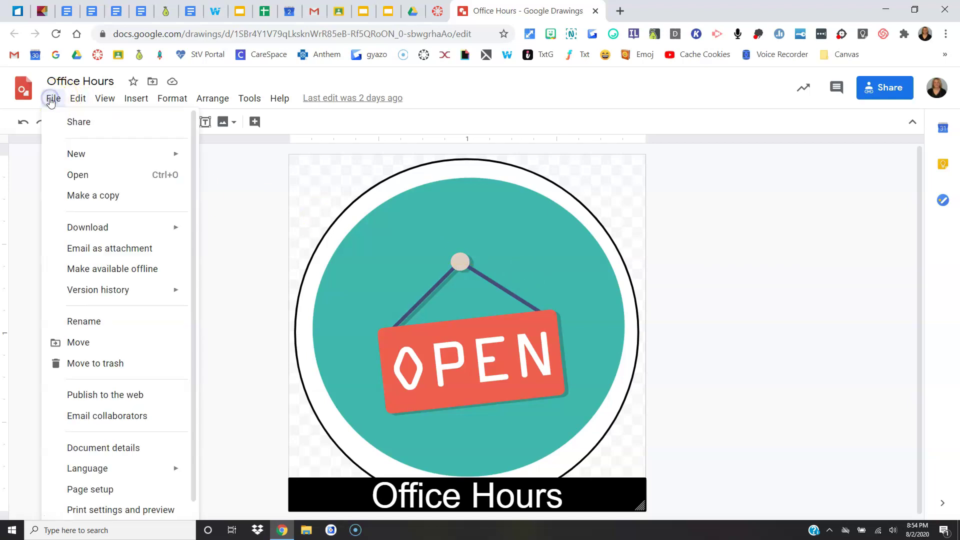
mouse_move(81, 234)
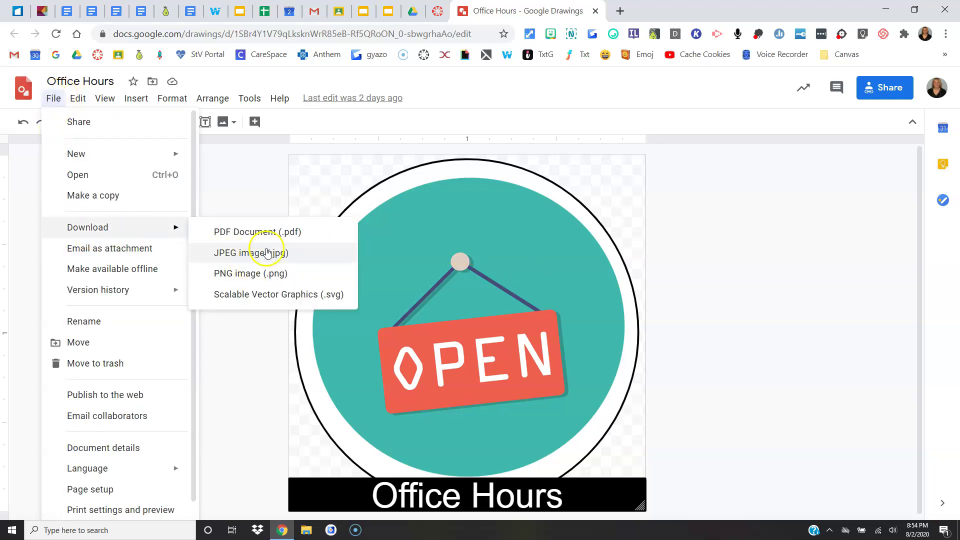
left_click(259, 281)
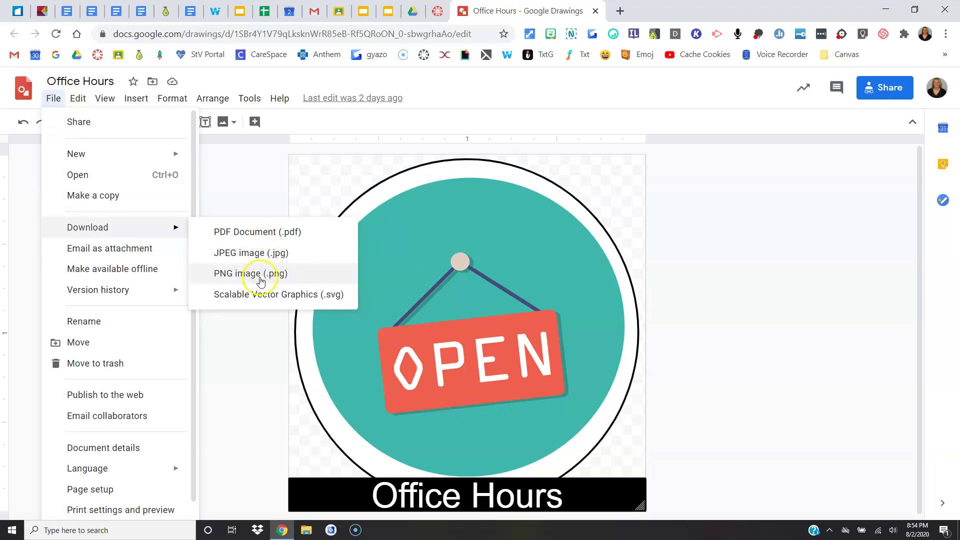
left_click(253, 349)
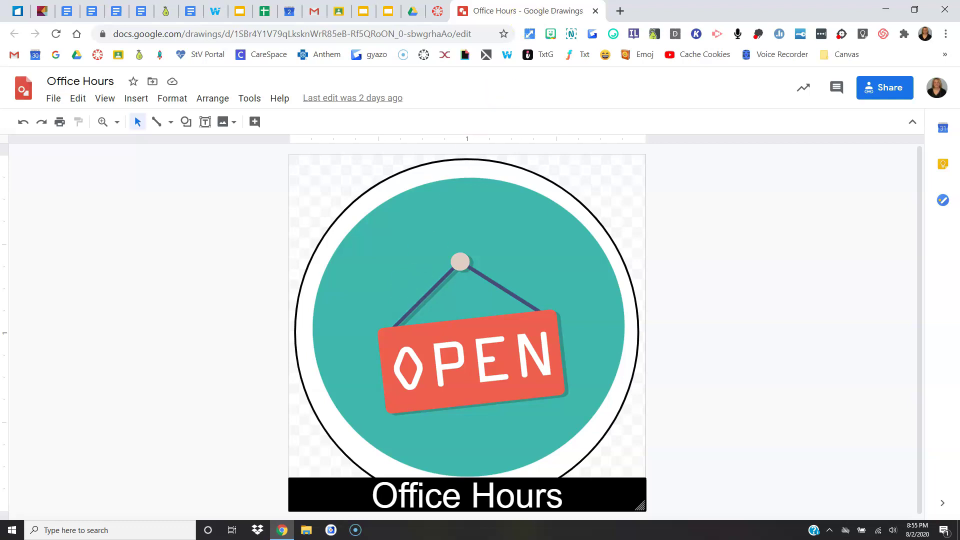
left_click(594, 10)
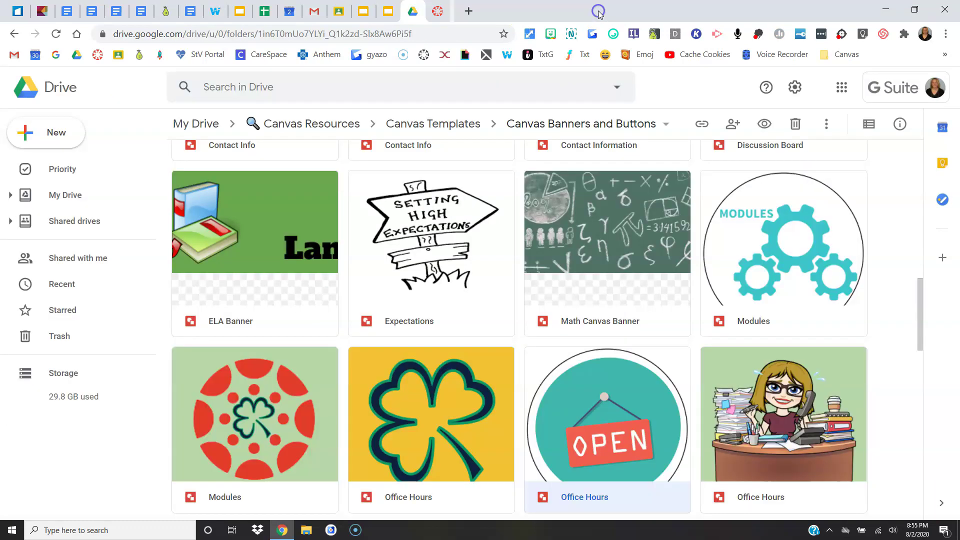
Start editing the Canvas homepage template page and enlarge the editing area
left_click(438, 10)
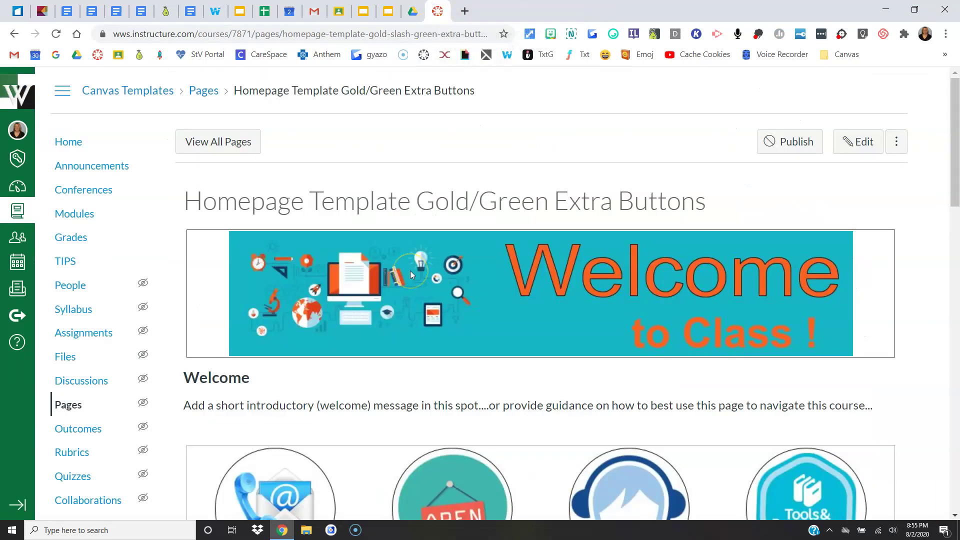
scroll(410, 271, "down", 2)
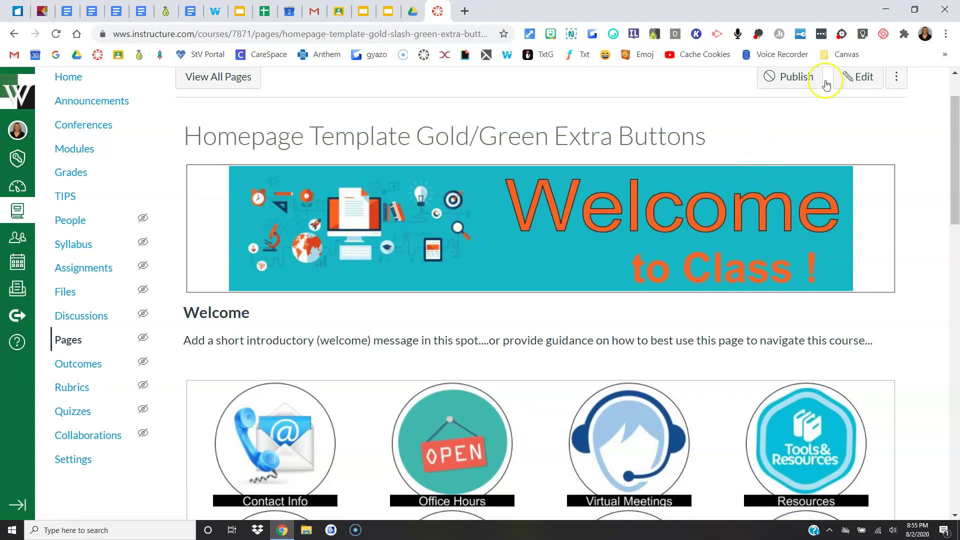
left_click(875, 80)
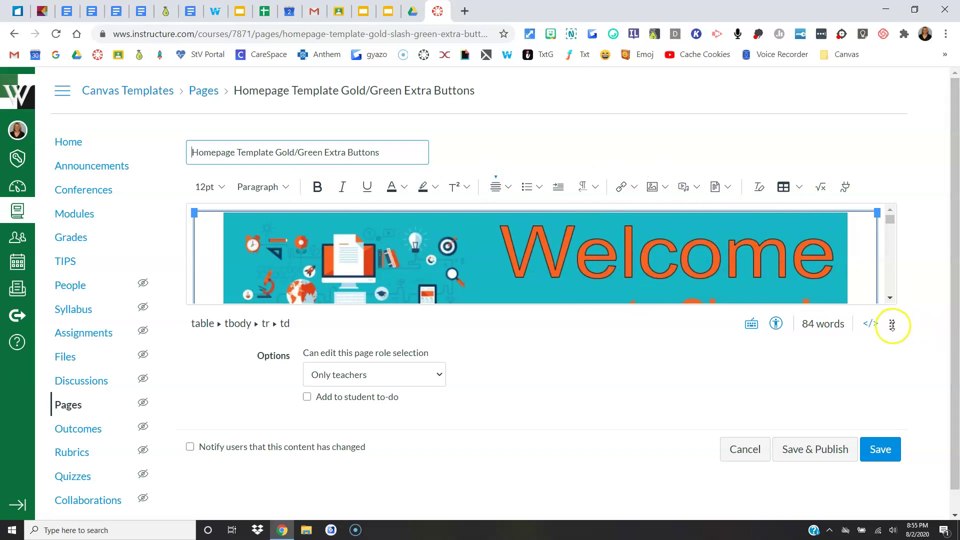
left_click_drag(890, 324, 890, 361)
left_click_drag(954, 253, 953, 182)
scroll(723, 224, "down", 4)
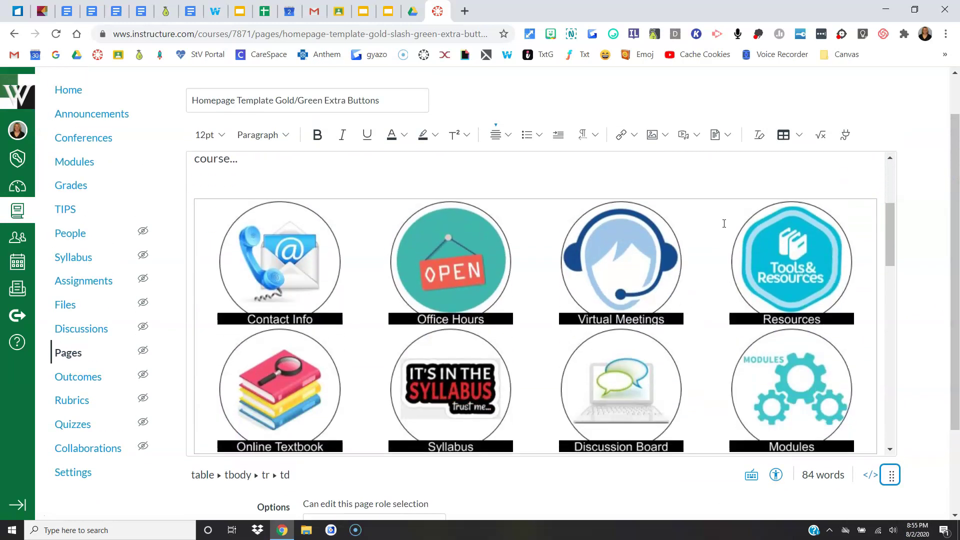
scroll(710, 218, "up", 4)
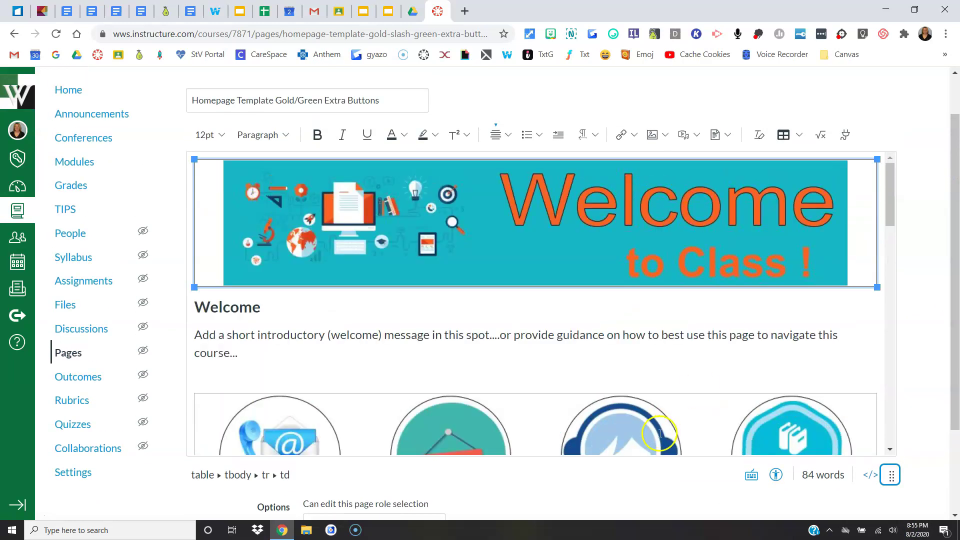
scroll(659, 431, "down", 4)
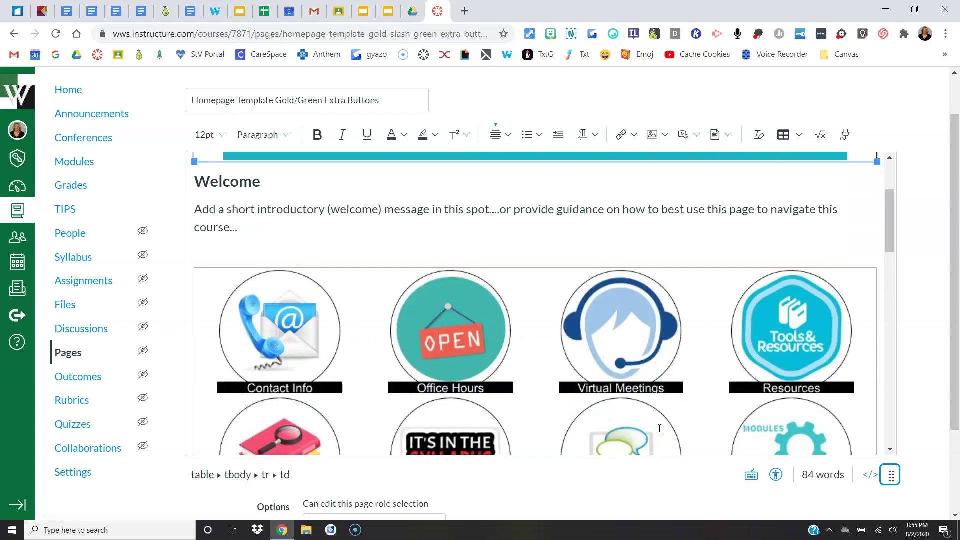
scroll(370, 331, "down", 1)
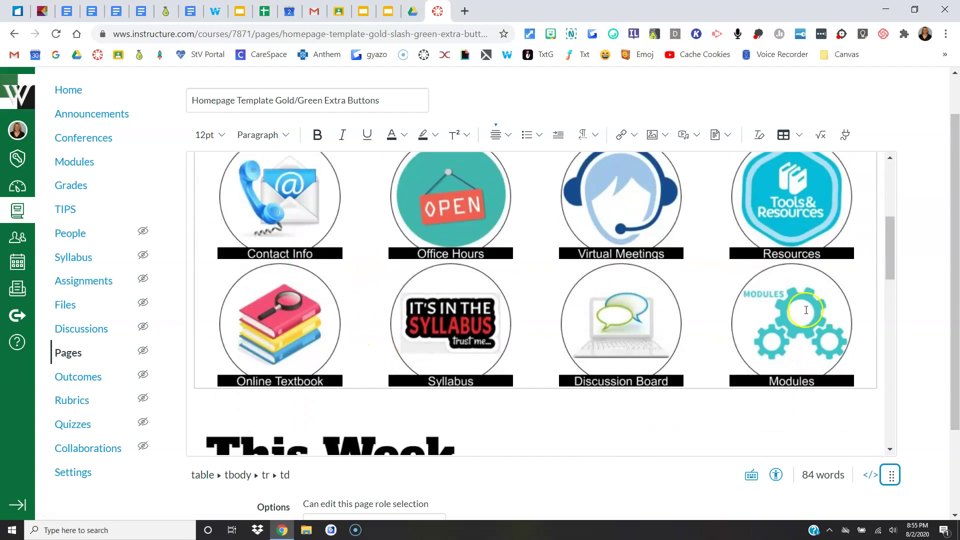
Delete the Modules button image and centre-align its empty table cell
left_click(799, 320)
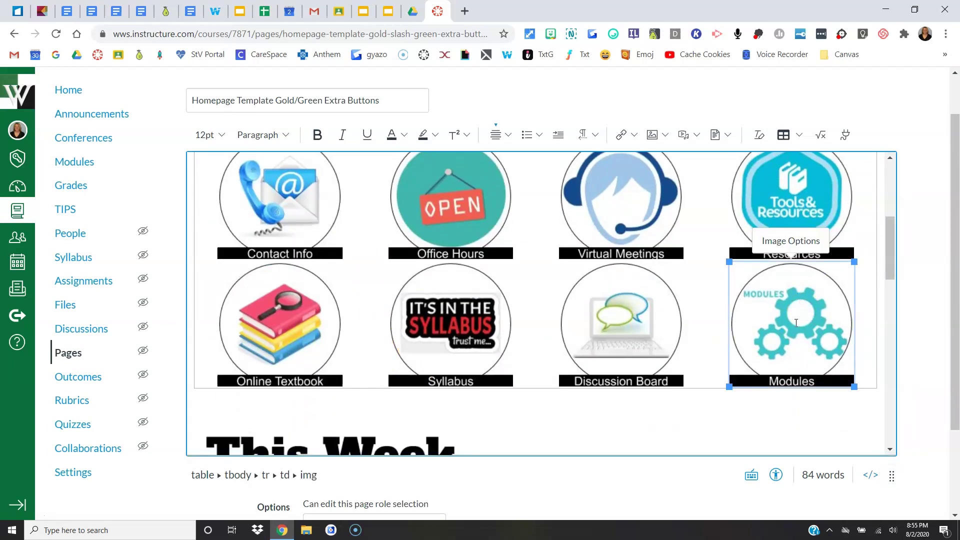
key("Delete")
scroll(797, 328, "down", 5)
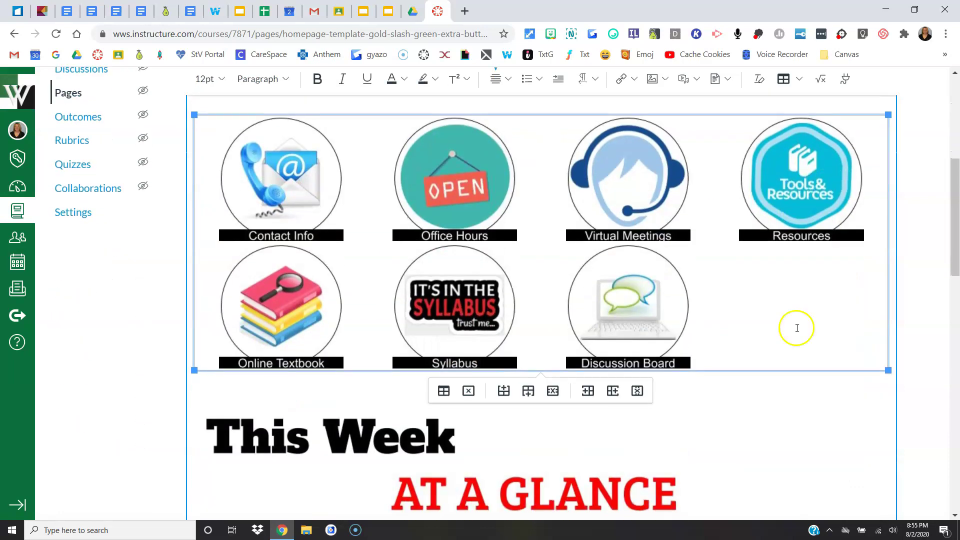
left_click(800, 307)
left_click(508, 81)
left_click(548, 110)
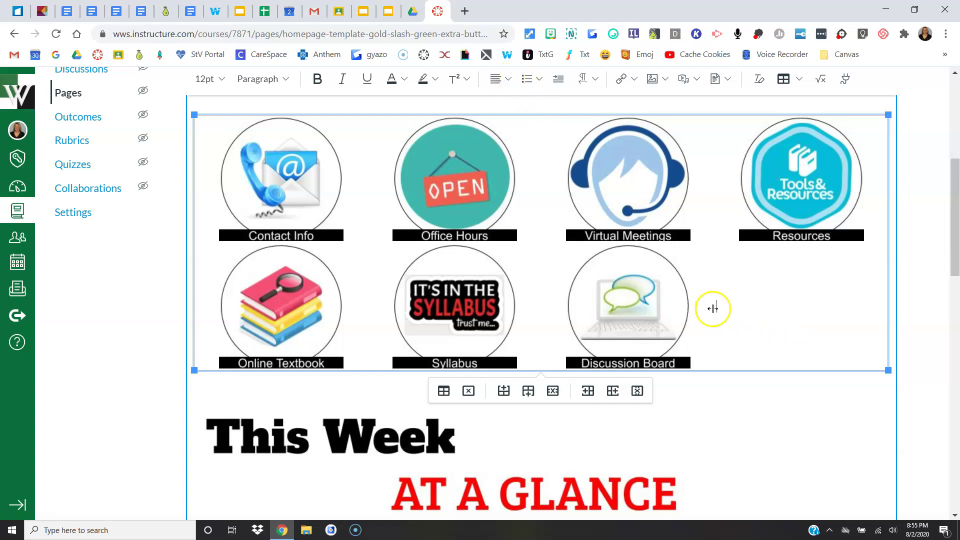
left_click(506, 80)
left_click(542, 108)
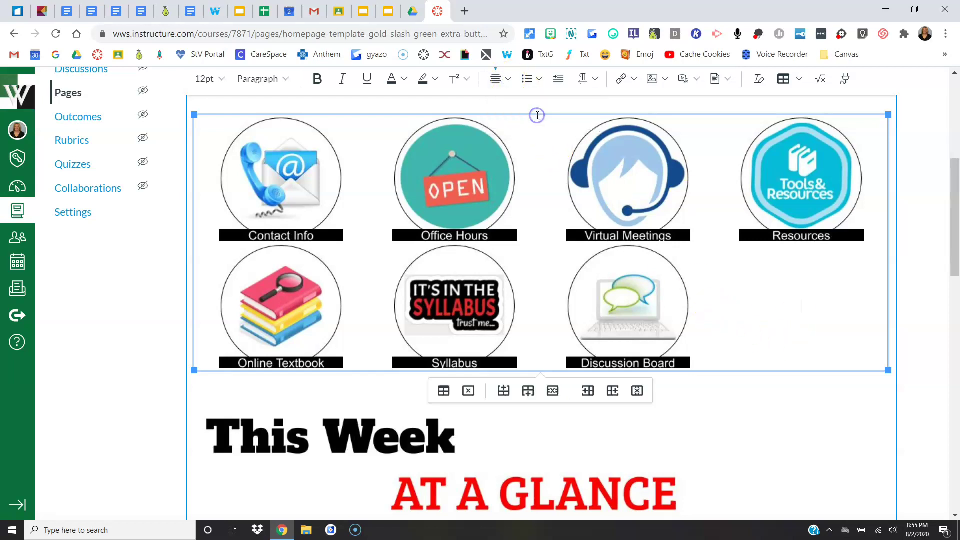
Upload the Modules image file and insert it into the empty cell
left_click(665, 80)
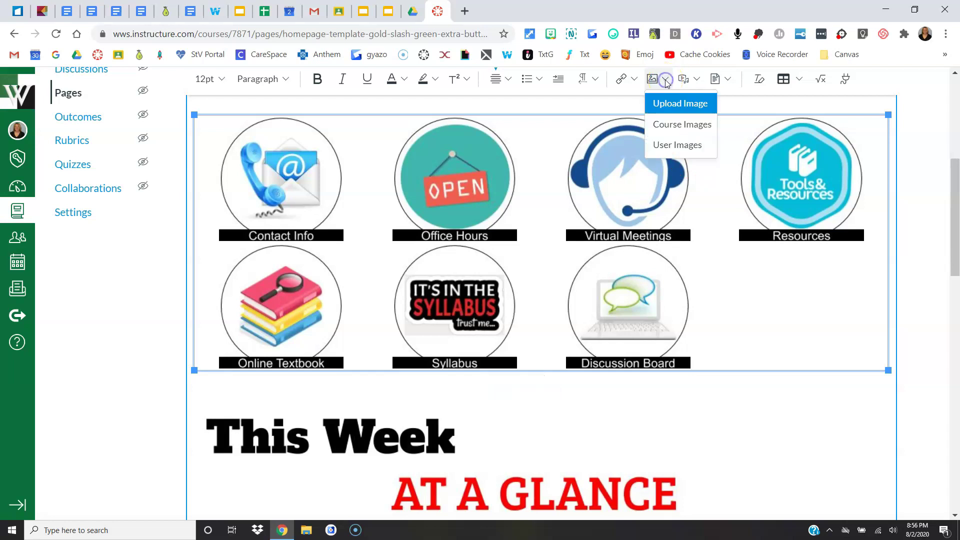
left_click(678, 110)
left_click(667, 128)
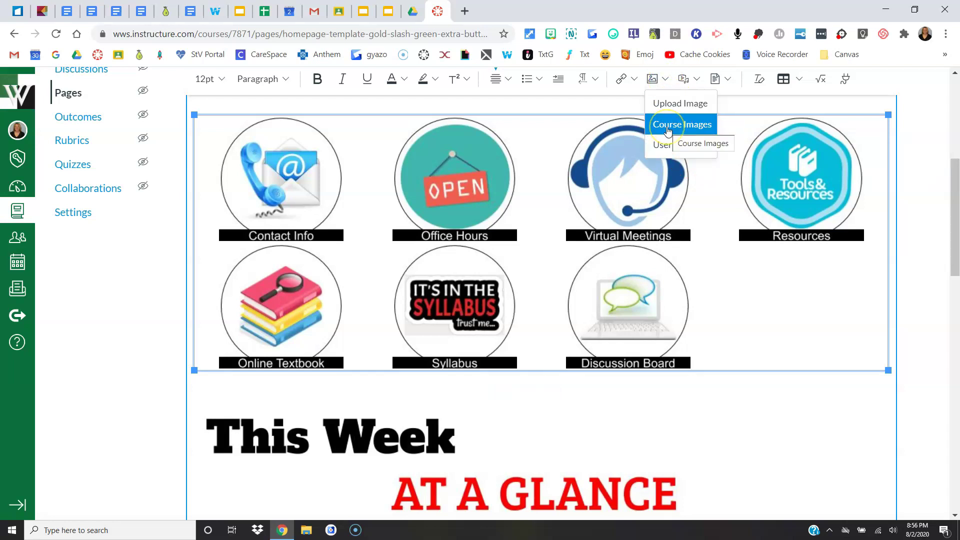
left_click(681, 103)
left_click(520, 275)
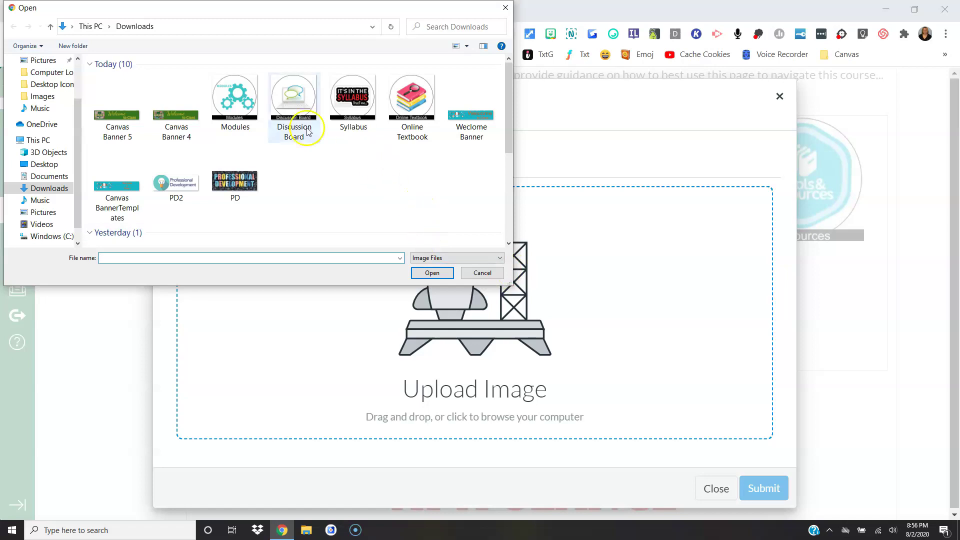
left_click(239, 108)
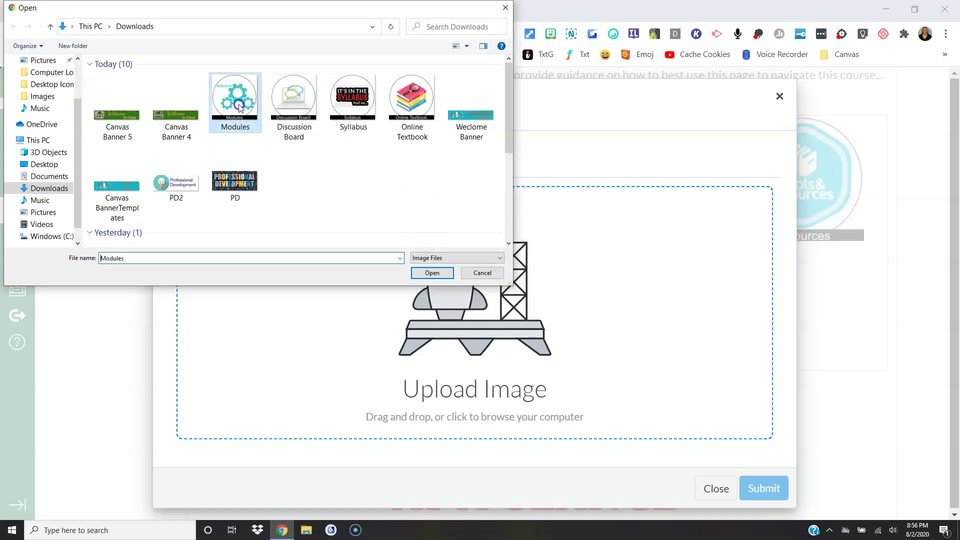
left_click(431, 272)
left_click(780, 492)
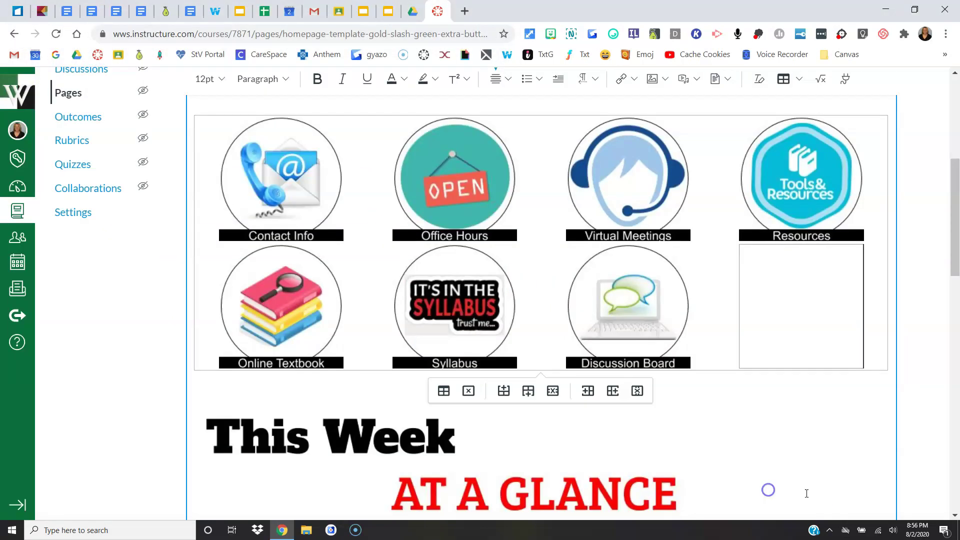
Confirm the new Modules gear button fills the eighth cell, leaving the table options unchanged
scroll(820, 488, "up", 3)
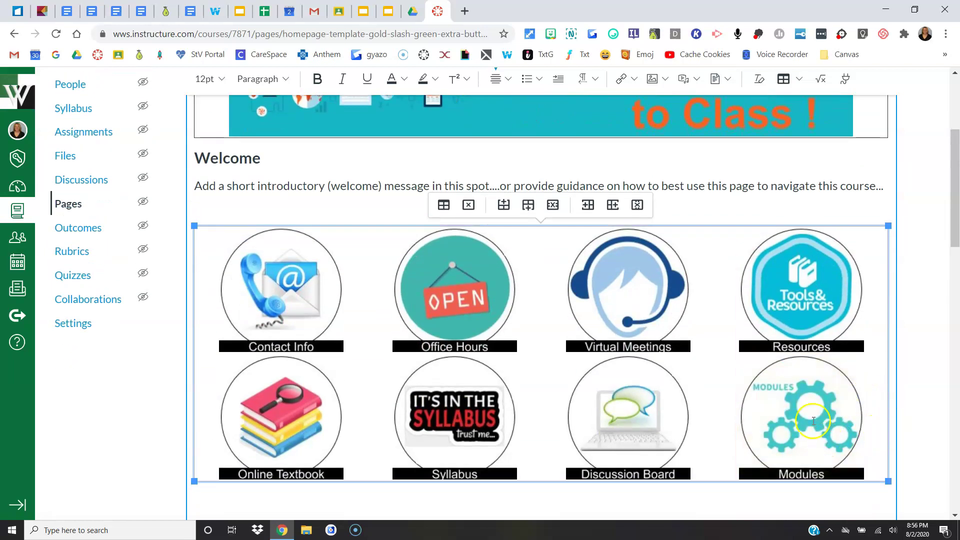
left_click(514, 127)
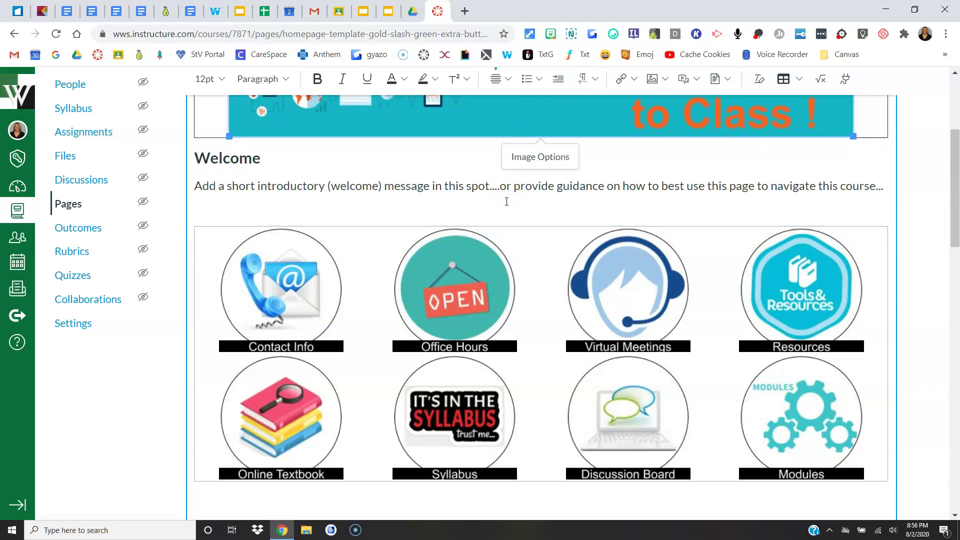
scroll(506, 202, "up", 1)
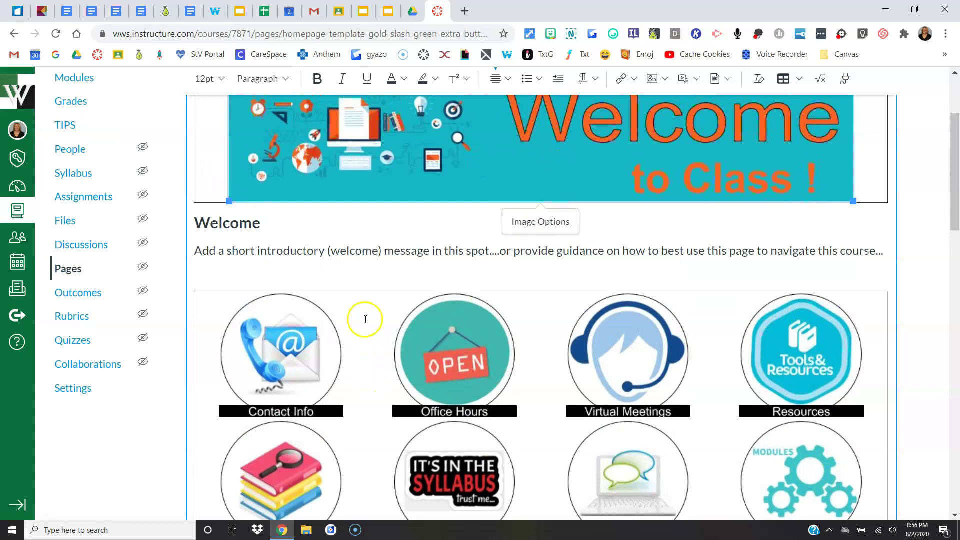
left_click(799, 78)
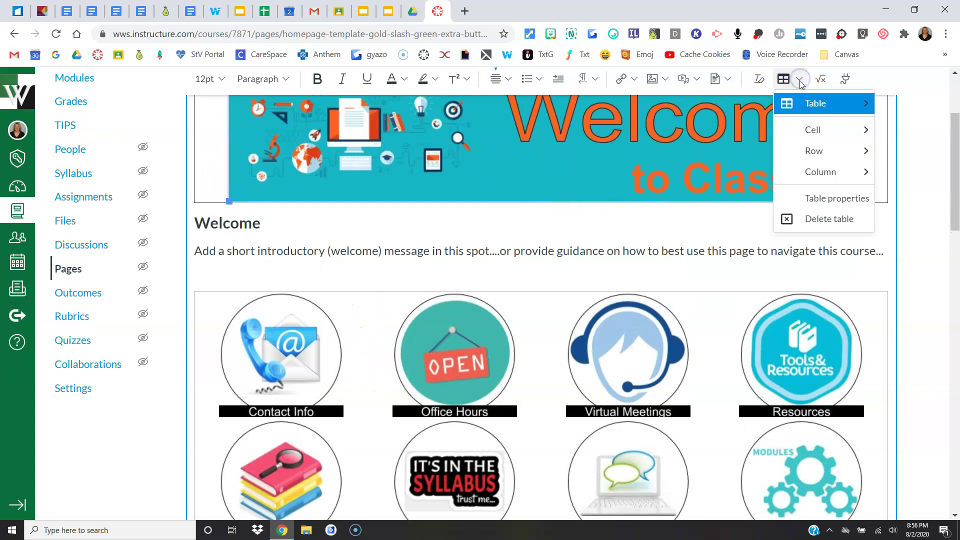
mouse_move(800, 102)
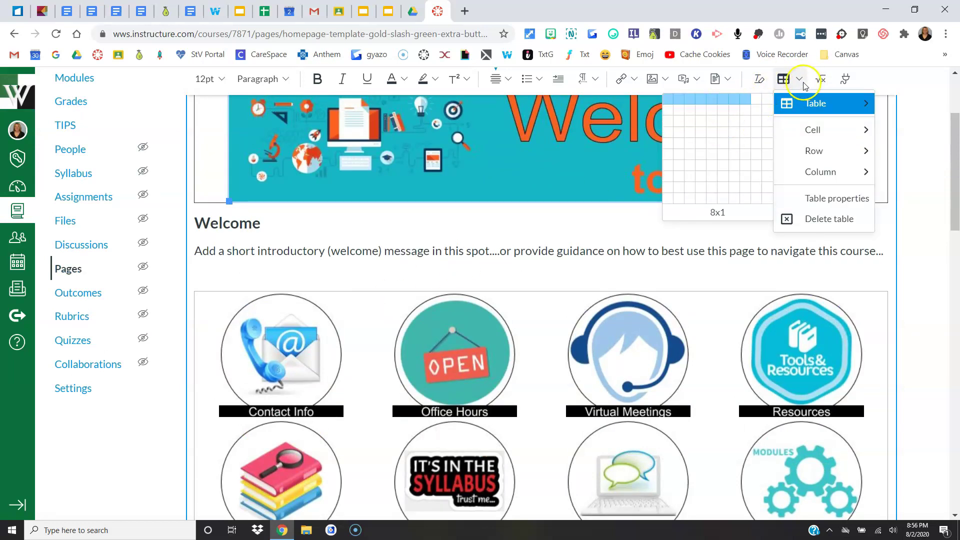
left_click(803, 84)
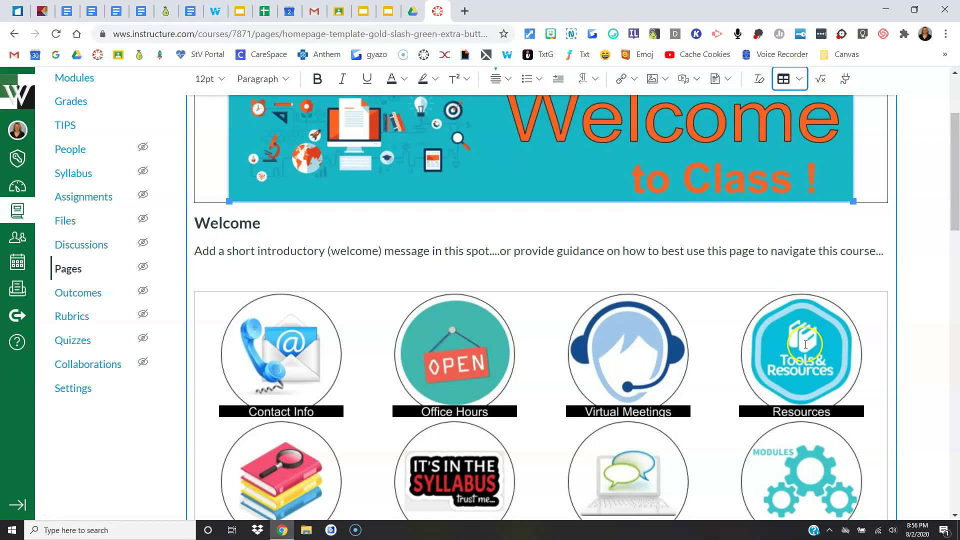
scroll(805, 344, "up", 1)
scroll(805, 344, "down", 2)
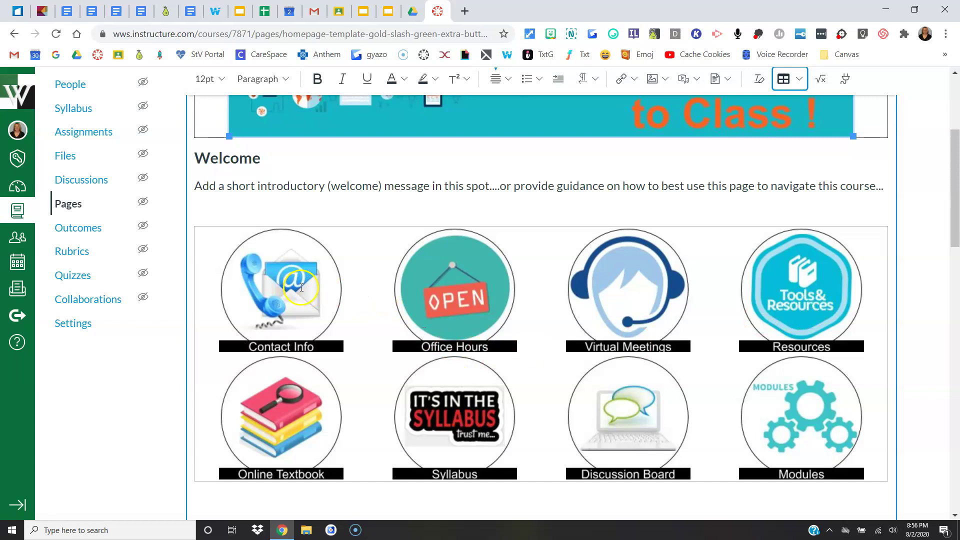
Through Course Links > Pages, link the Contact Info image to 'An Example of Direct Linking on the Homepage'
left_click(302, 287)
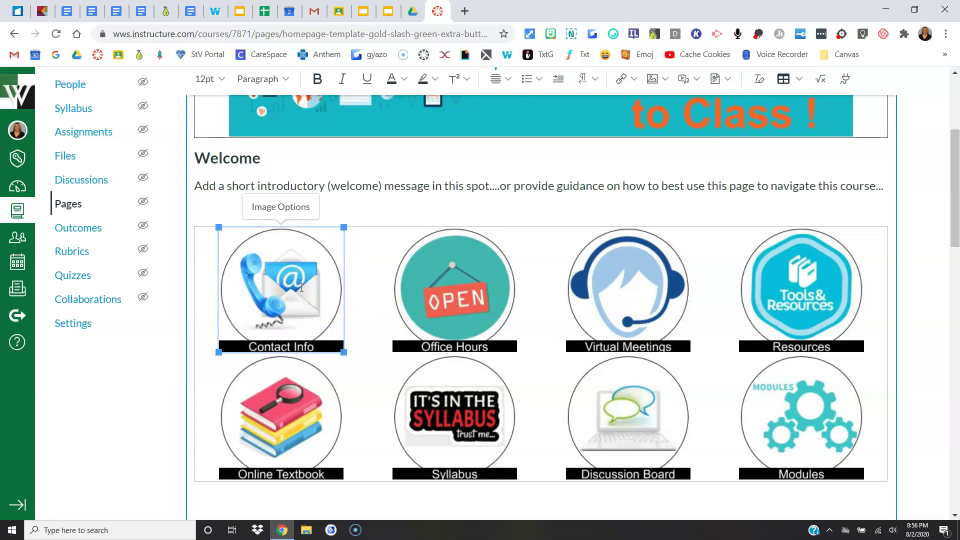
left_click(634, 79)
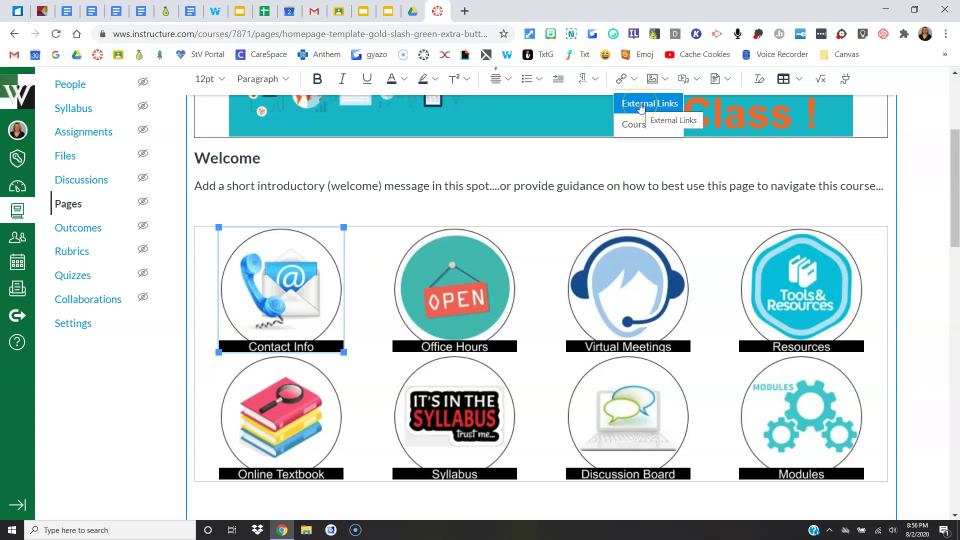
left_click(663, 111)
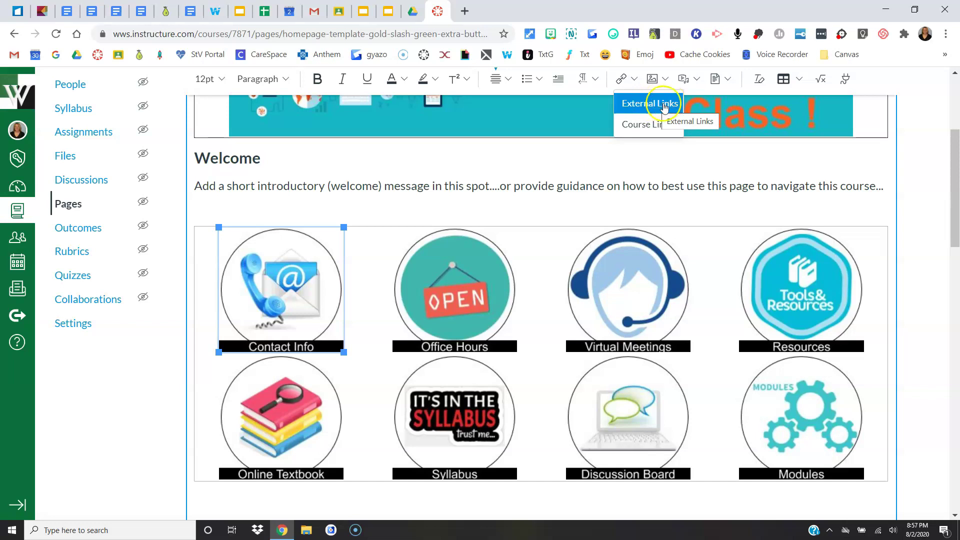
left_click(657, 109)
left_click(340, 315)
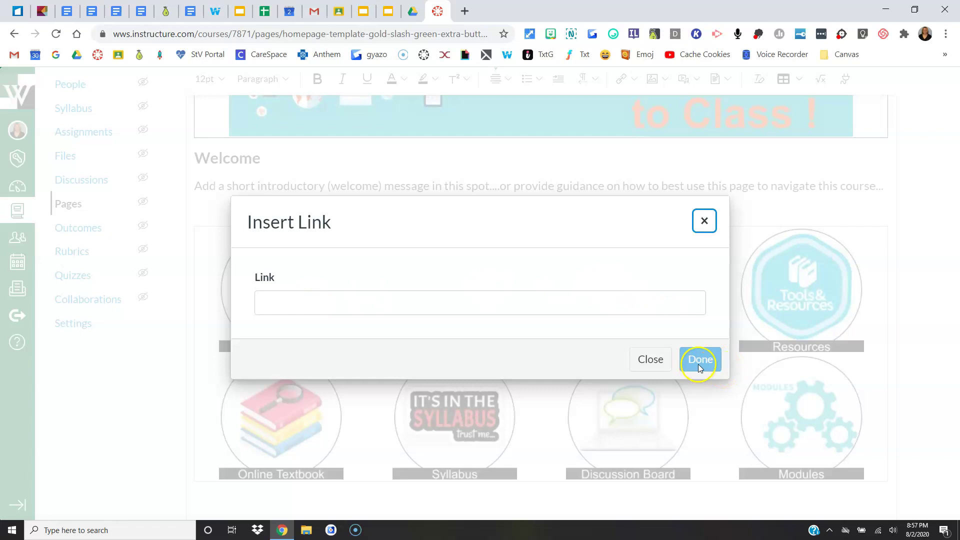
left_click(650, 359)
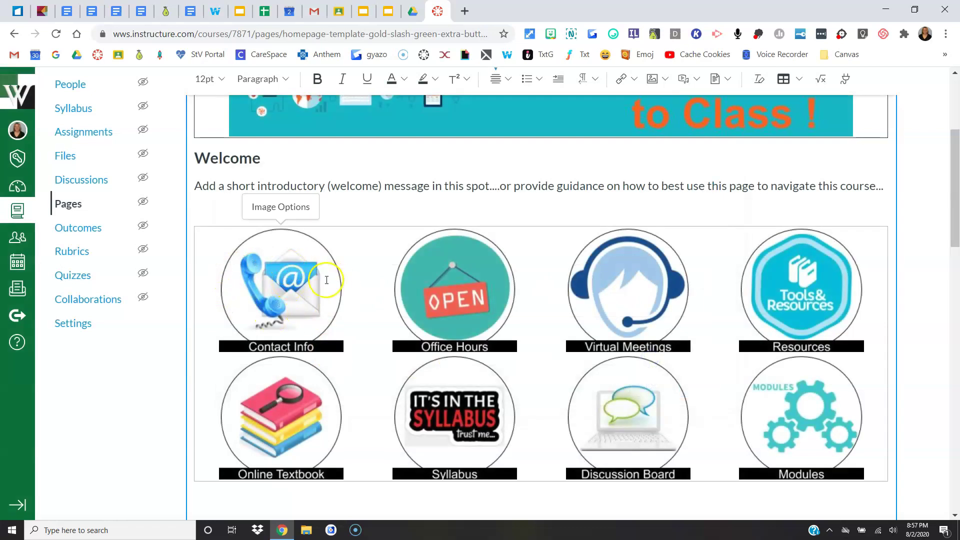
left_click(312, 285)
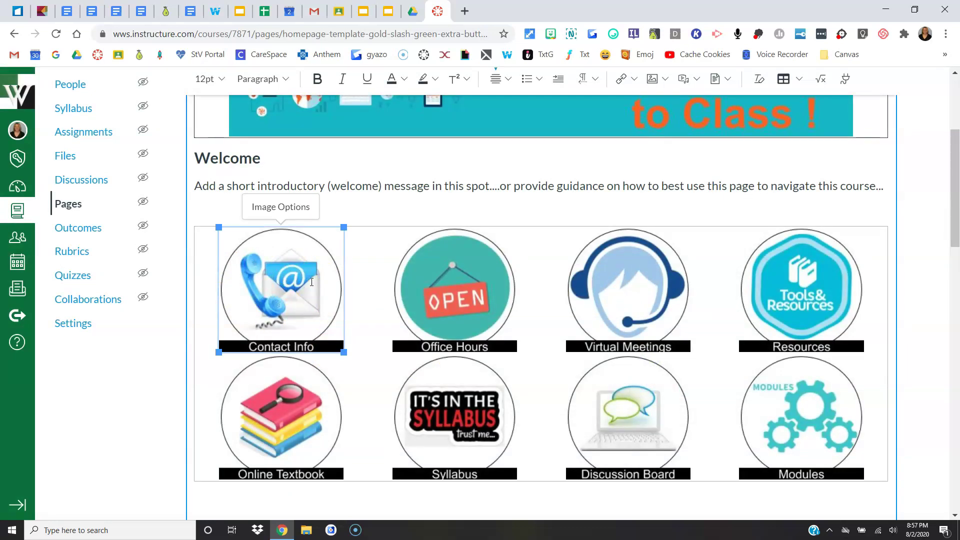
left_click(631, 79)
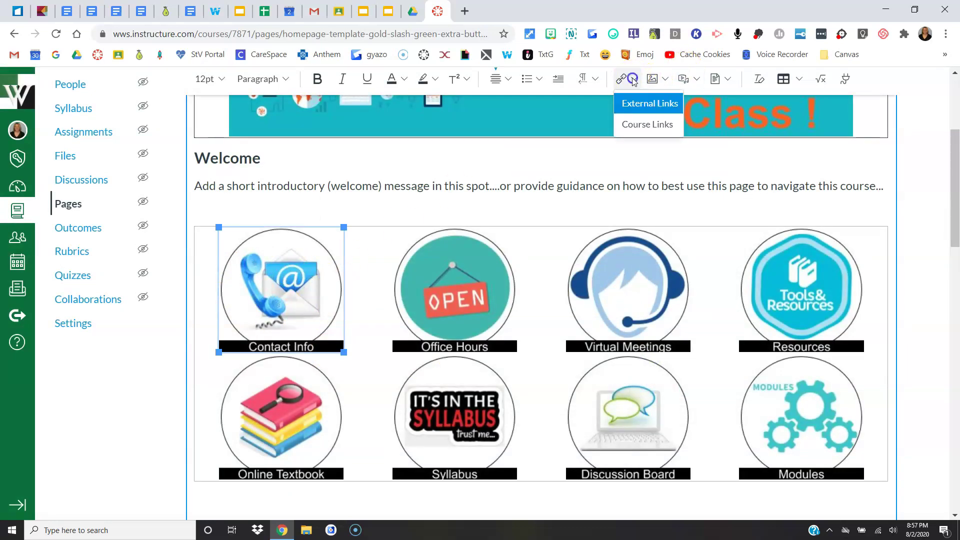
left_click(647, 125)
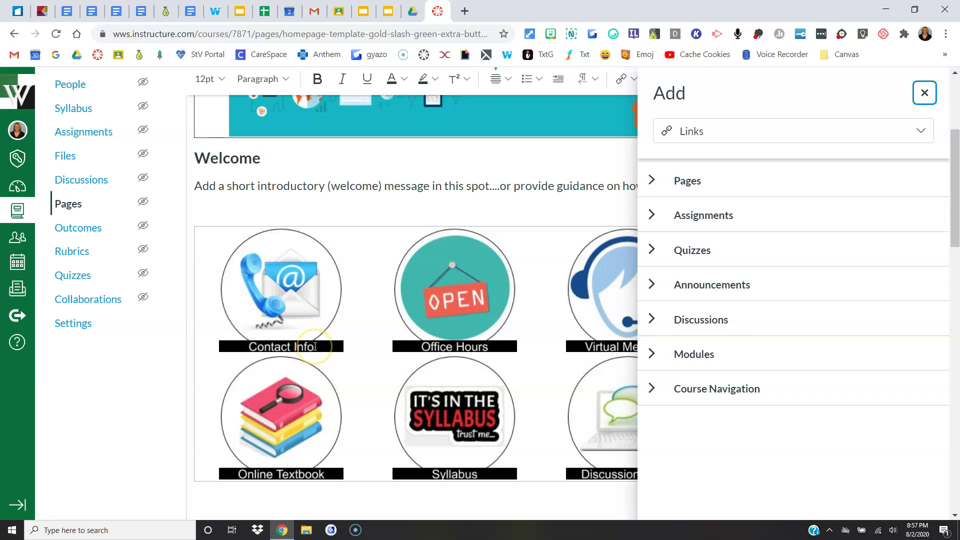
left_click(651, 181)
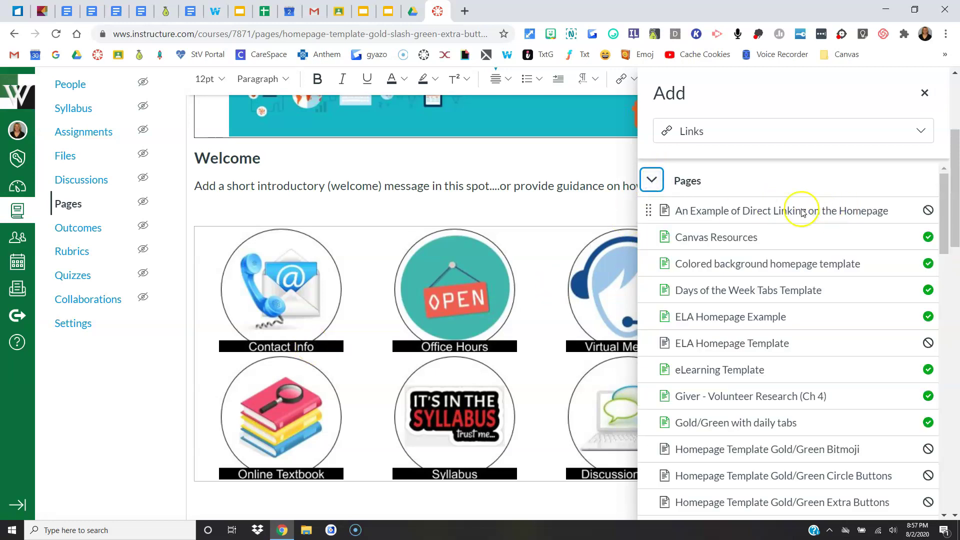
left_click(778, 215)
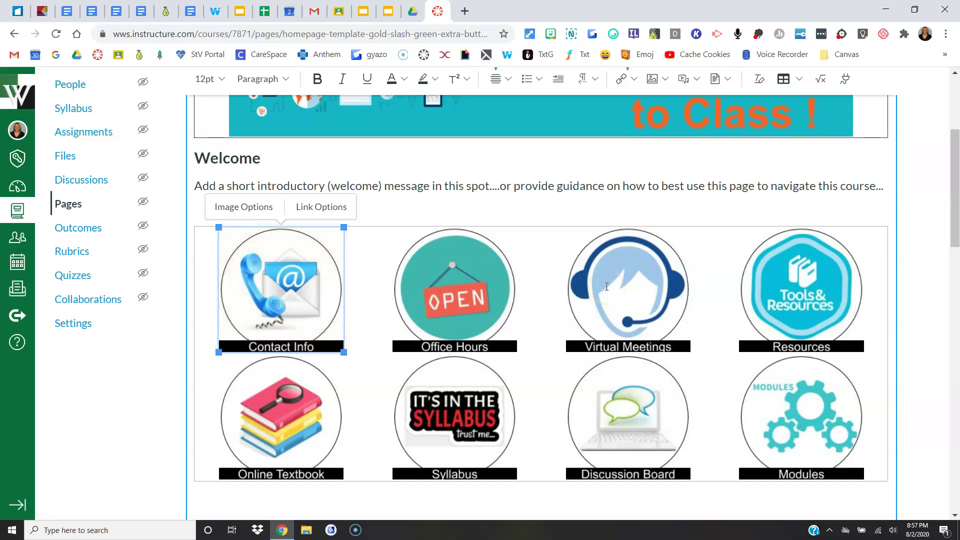
Use Google Apps to link the Drive file 'Bitmoji Training Slide' at the Welcome message's end
left_click(471, 307)
left_click(668, 302)
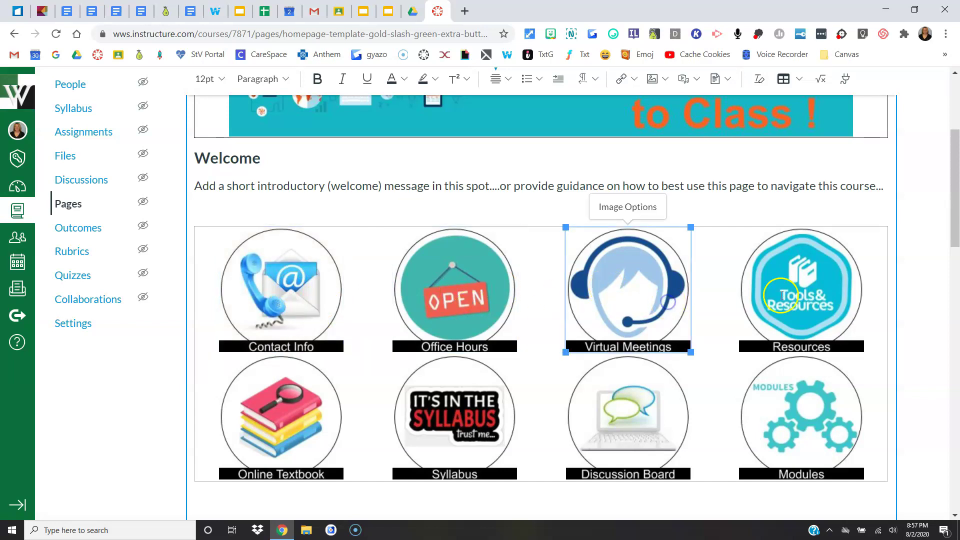
left_click(812, 298)
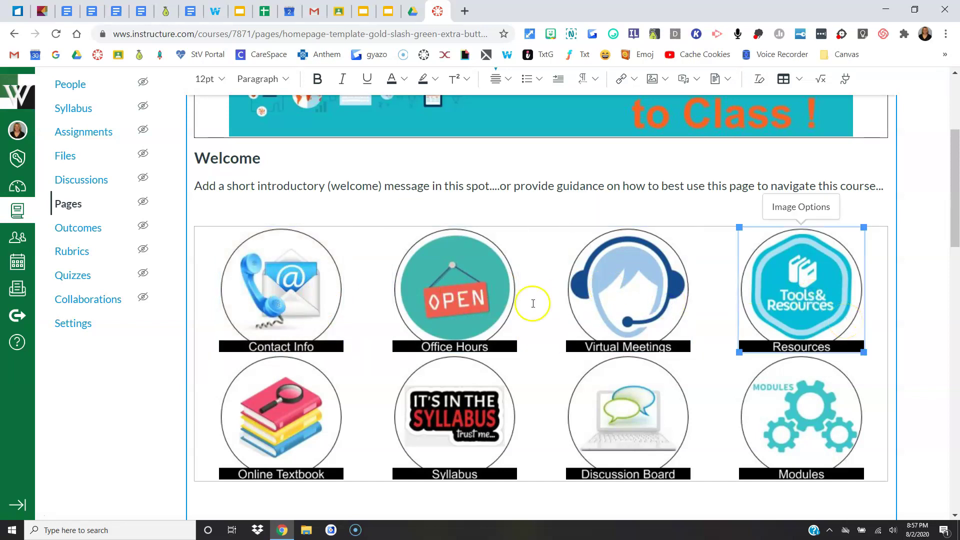
left_click(438, 279)
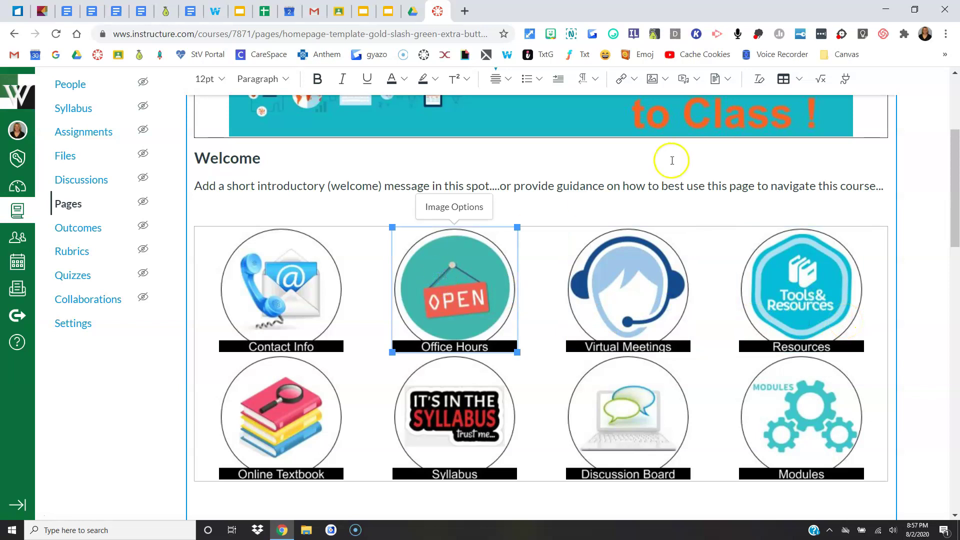
left_click(847, 84)
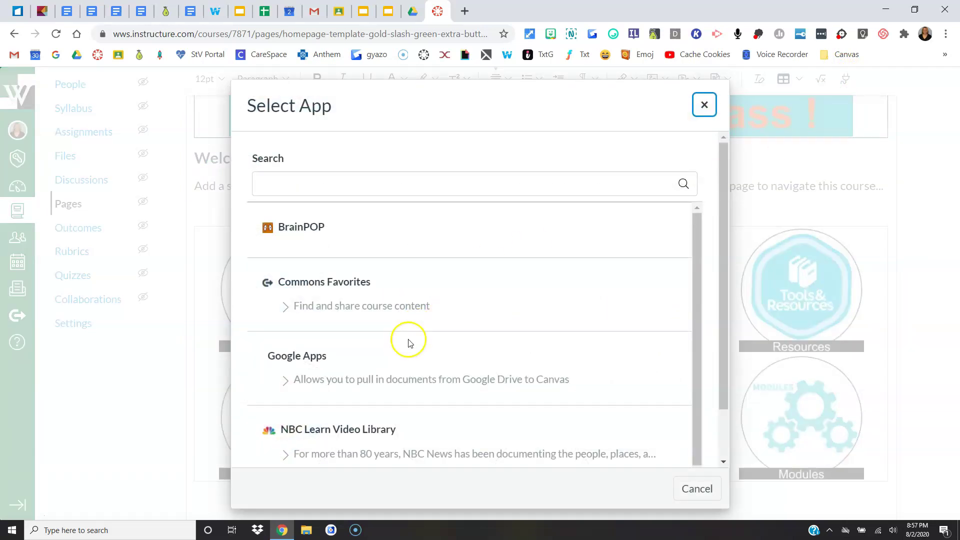
left_click(391, 385)
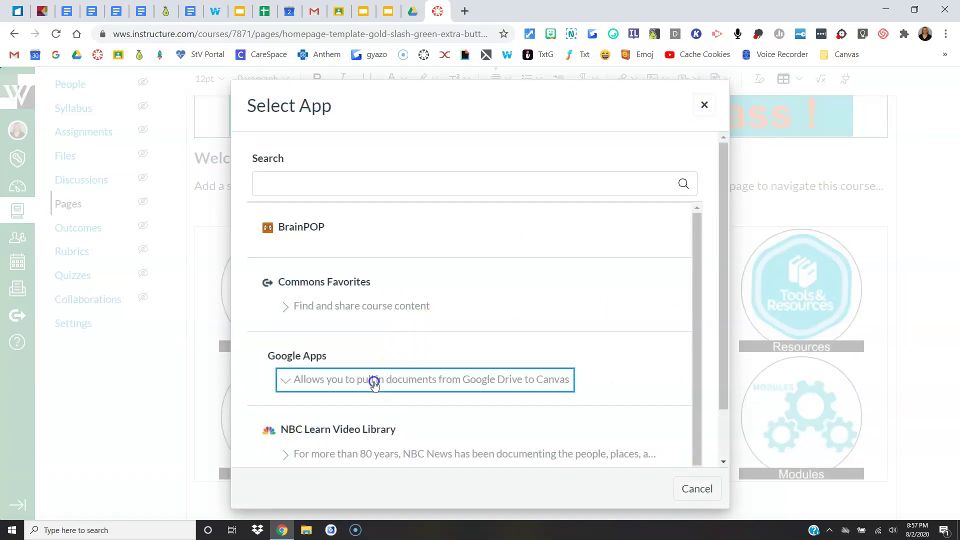
left_click(406, 384)
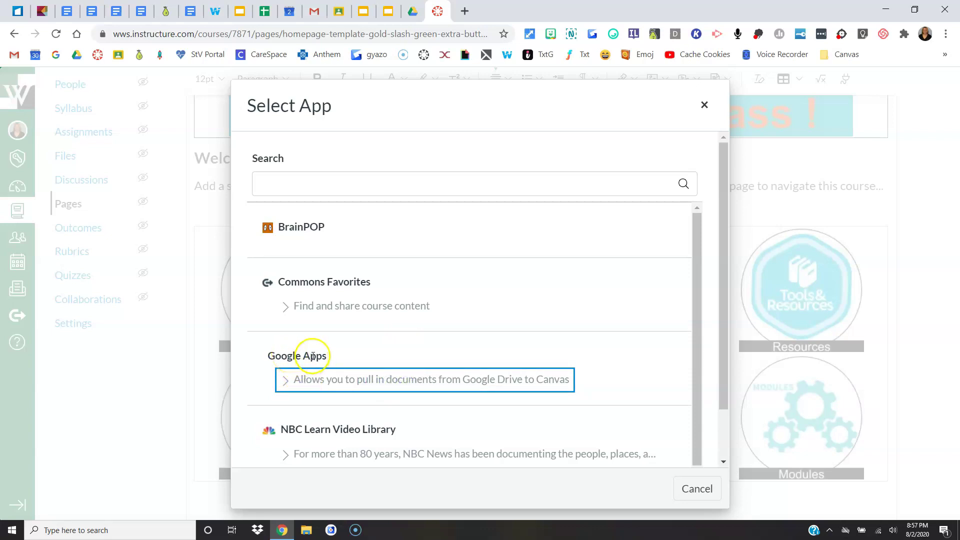
left_click(312, 356)
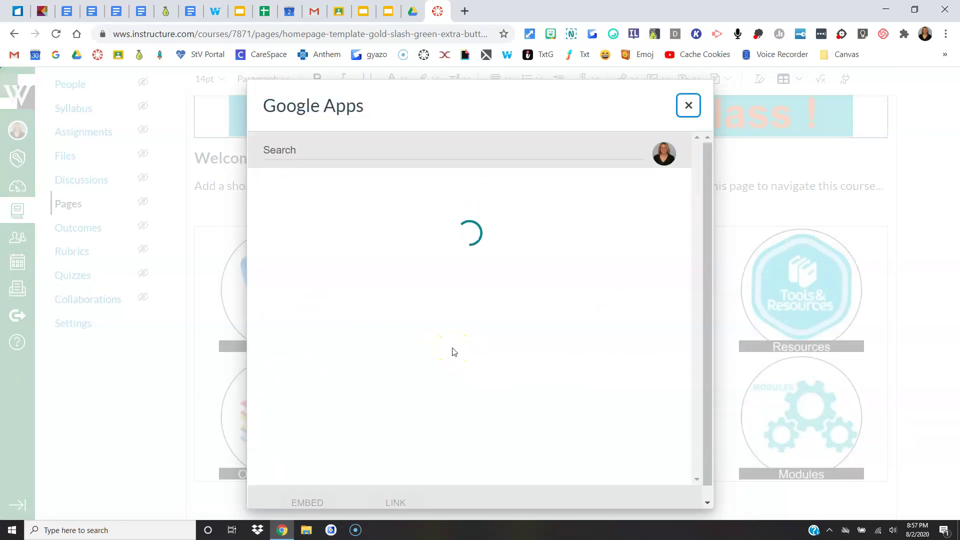
scroll(456, 353, "down", 10)
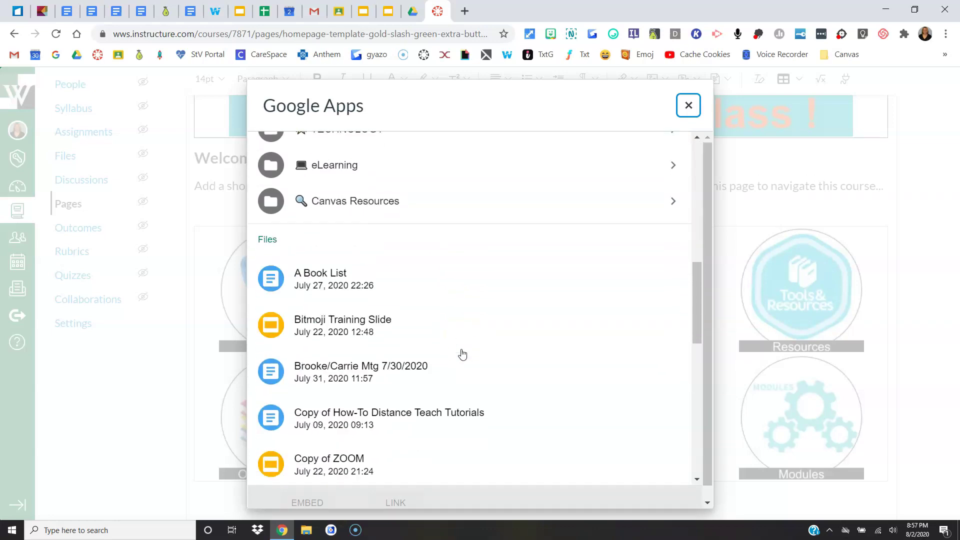
left_click(351, 326)
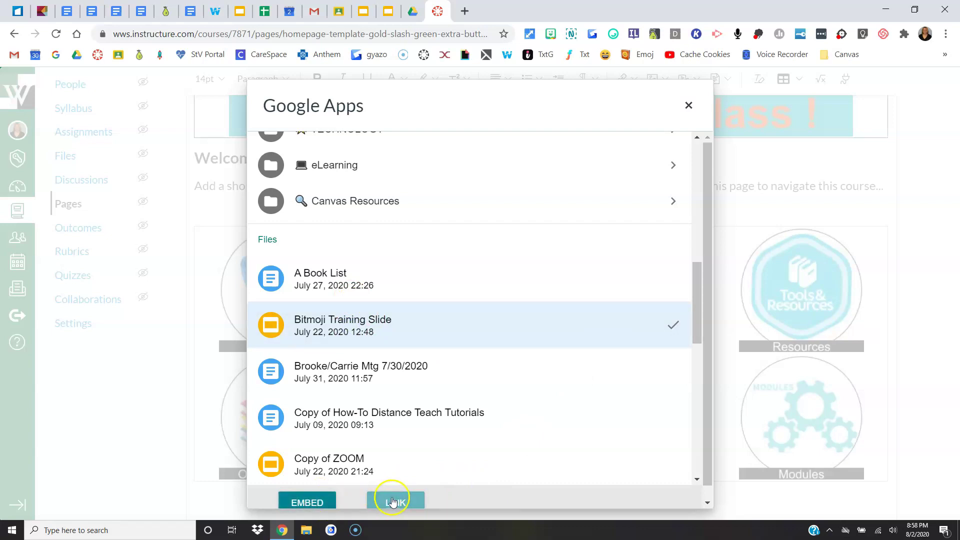
left_click(392, 501)
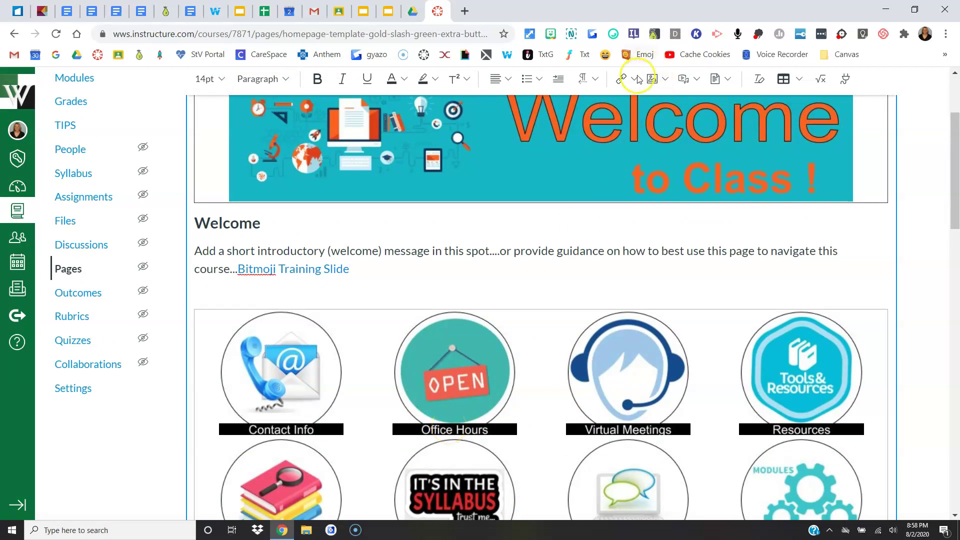
Close the unused link options and scroll down to the Gold/Green Day table
left_click(621, 79)
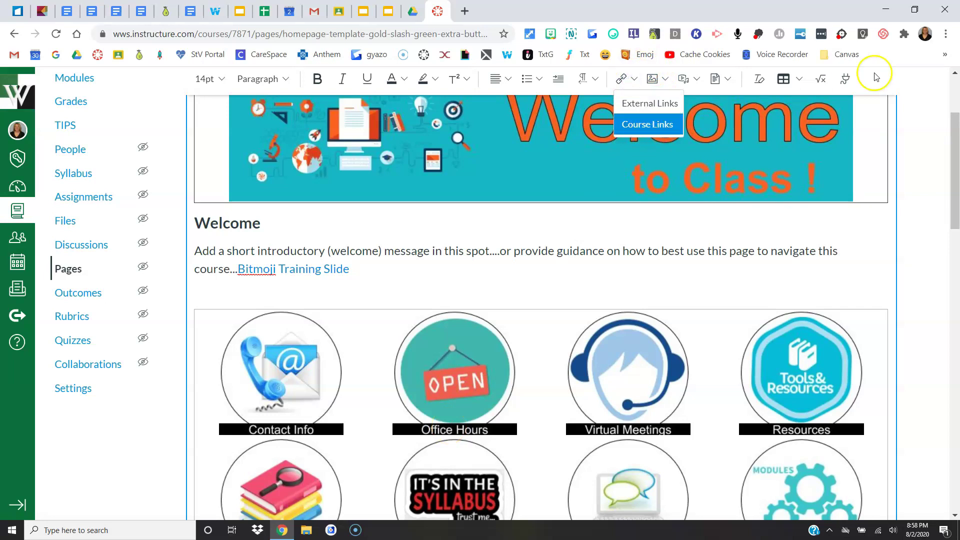
left_click(853, 261)
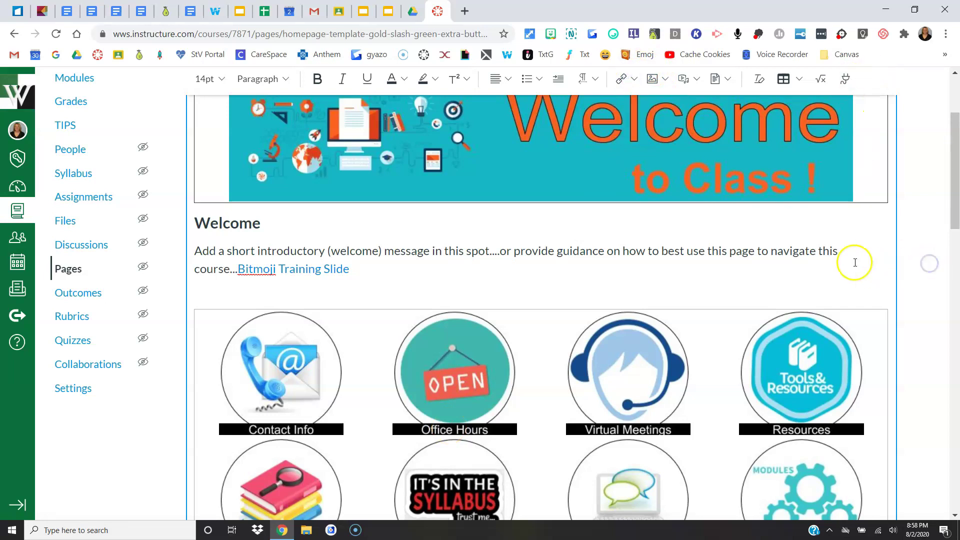
scroll(853, 261, "down", 5)
scroll(853, 263, "down", 2)
scroll(854, 262, "up", 6)
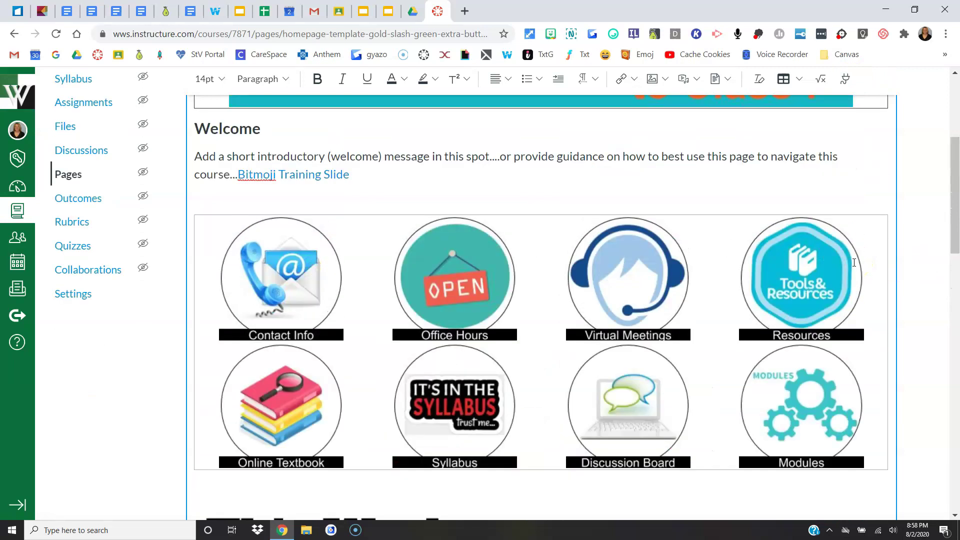
scroll(854, 262, "down", 2)
scroll(853, 263, "down", 9)
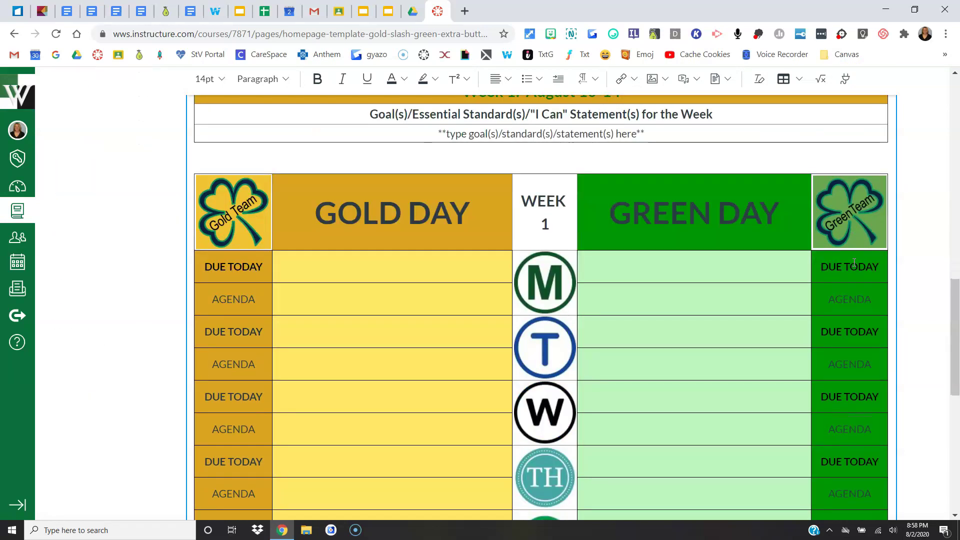
Enter Assignment under Due Today and 'Practice link' and 'Read something' under Monday's Agenda
left_click(415, 269)
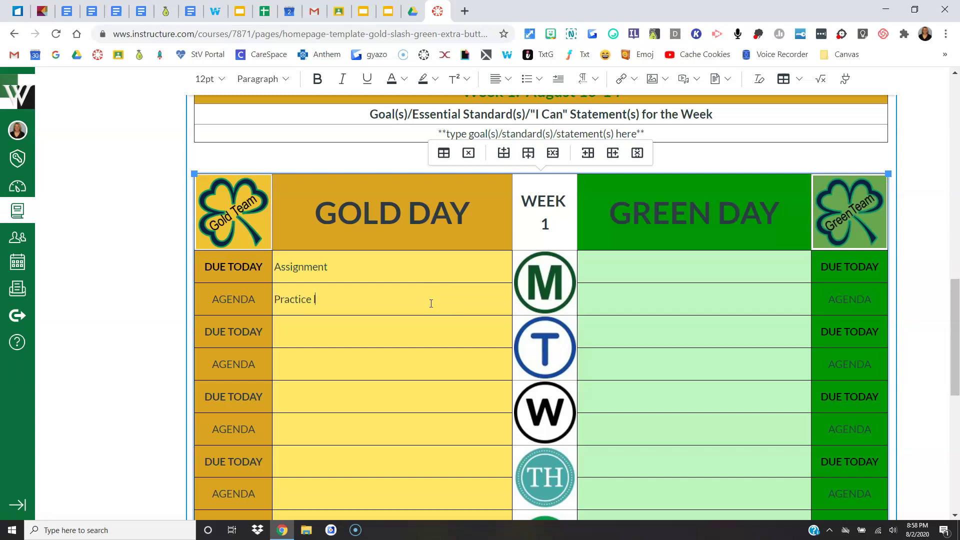
key("Return")
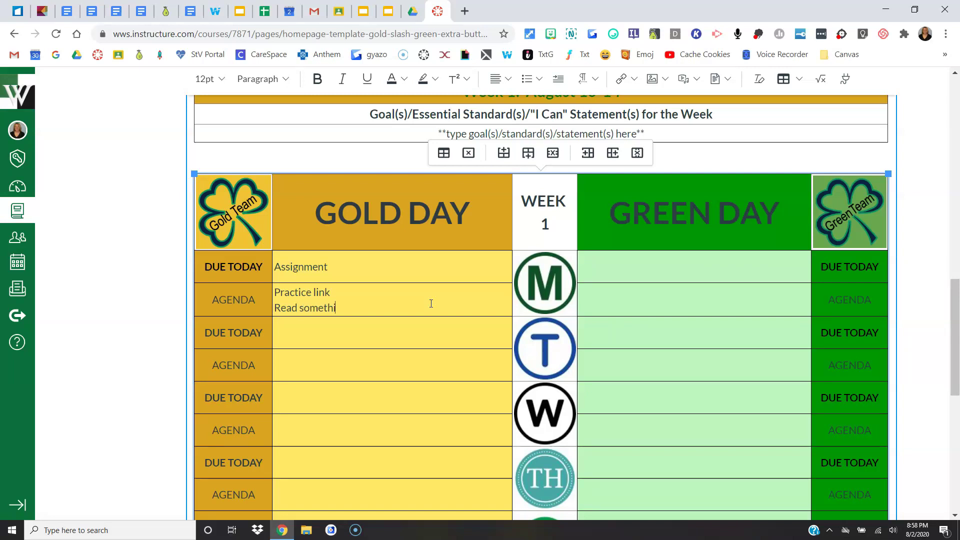
type("ng")
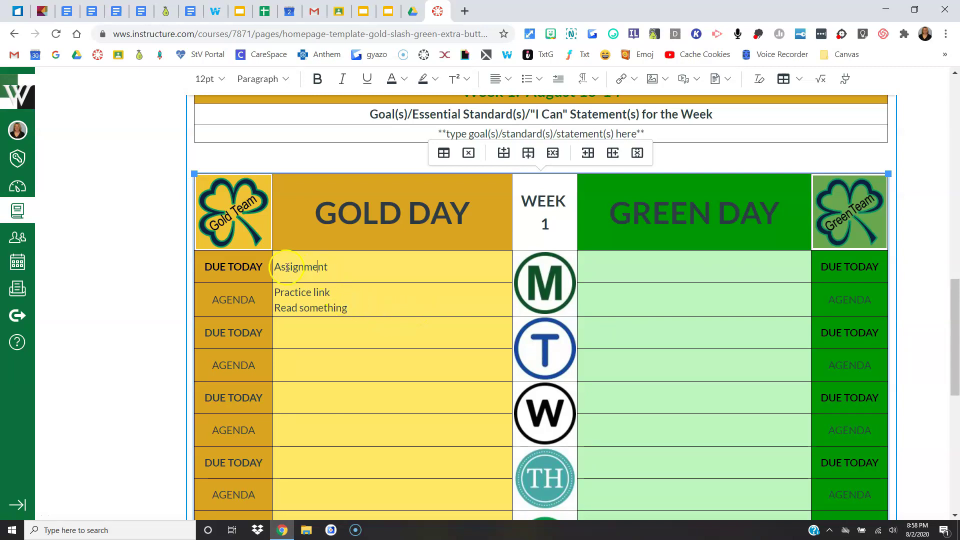
scroll(316, 270, "up", 12)
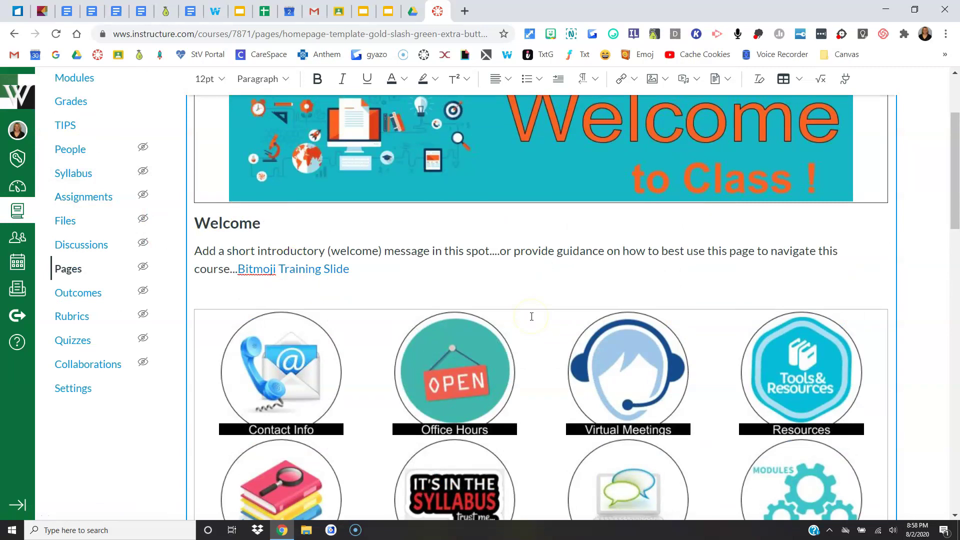
scroll(531, 316, "down", 15)
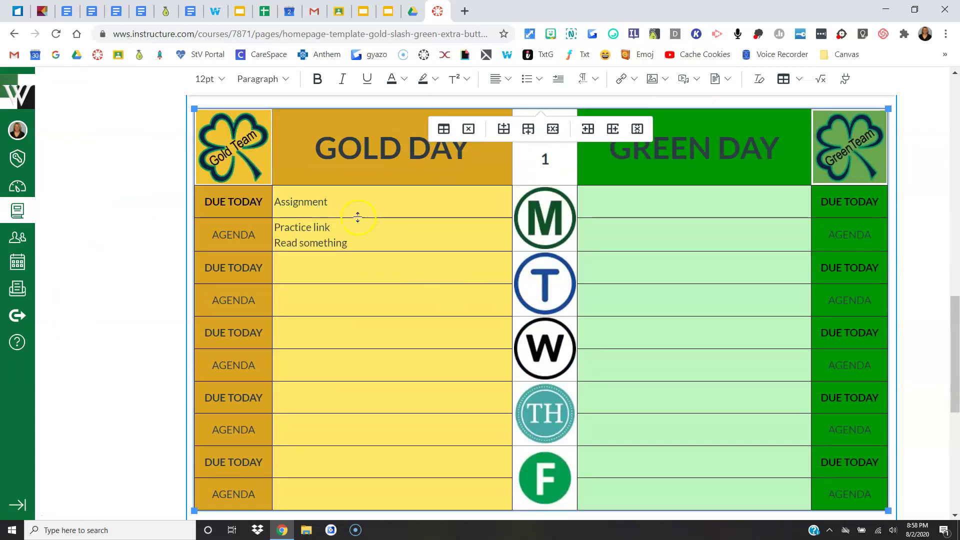
double_click(313, 201)
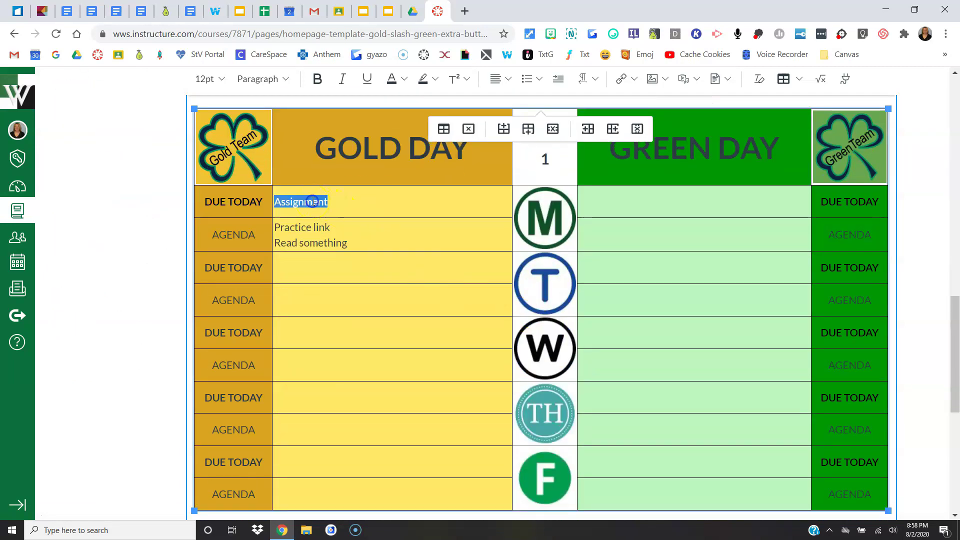
Link Monday's Gold Day 'Assignment' text to the Giver - Dream Sharing HyperDoc assignment
left_click(635, 79)
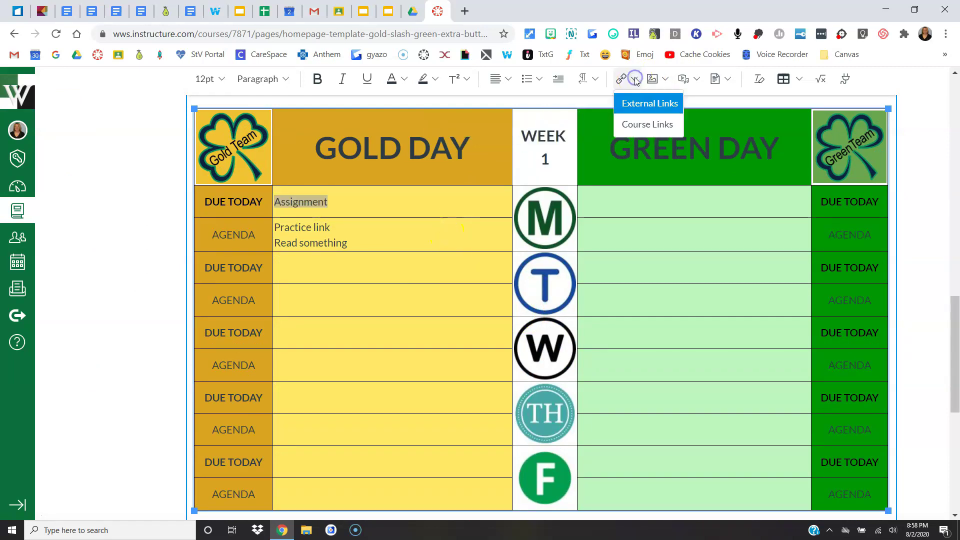
left_click(640, 125)
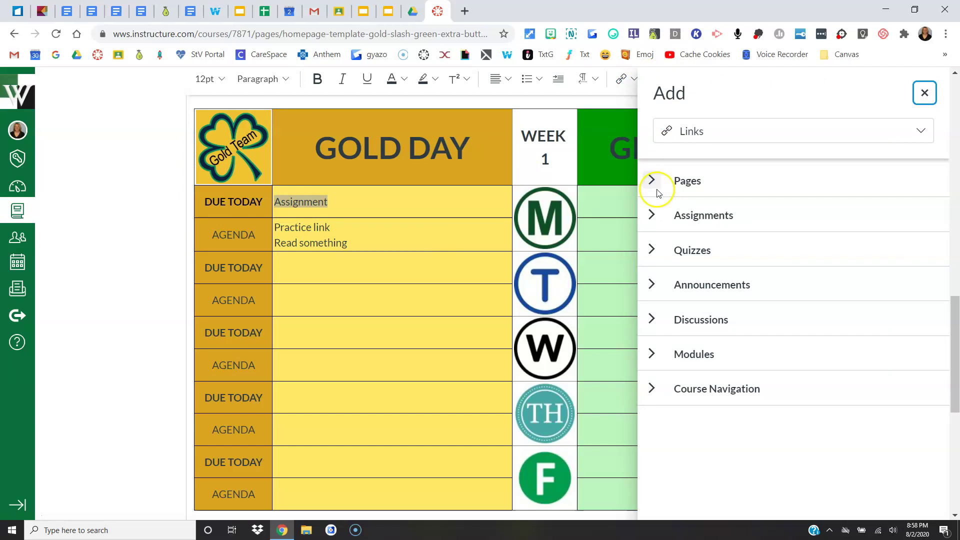
left_click(652, 217)
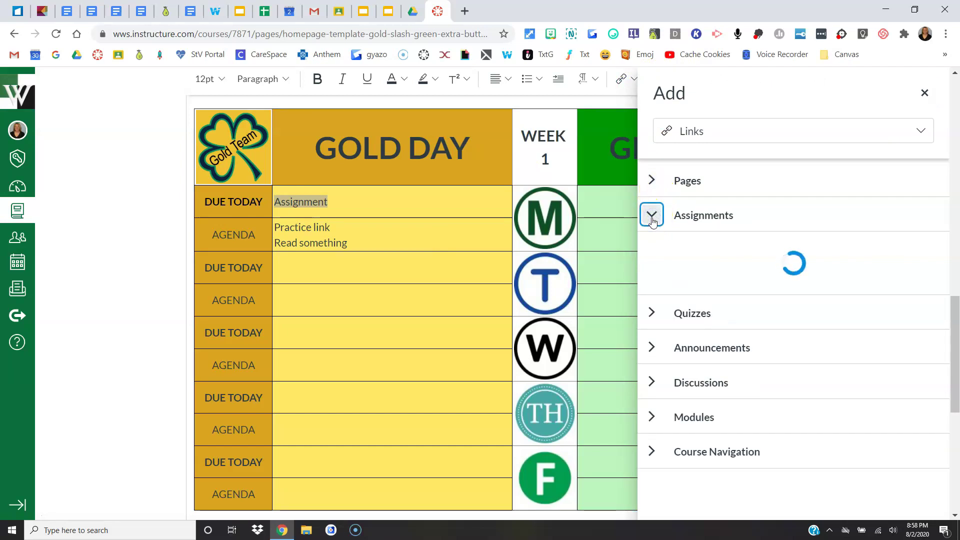
left_click(729, 320)
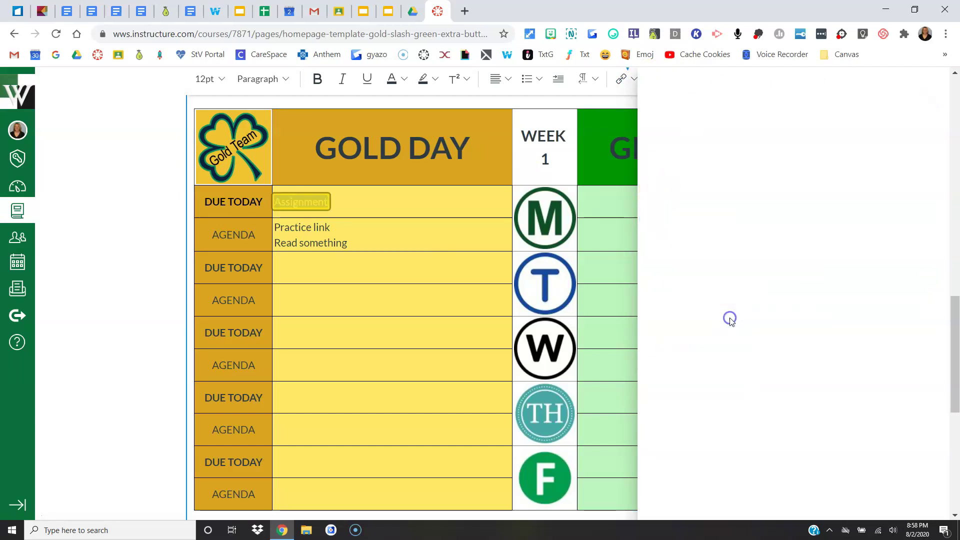
left_click(302, 199)
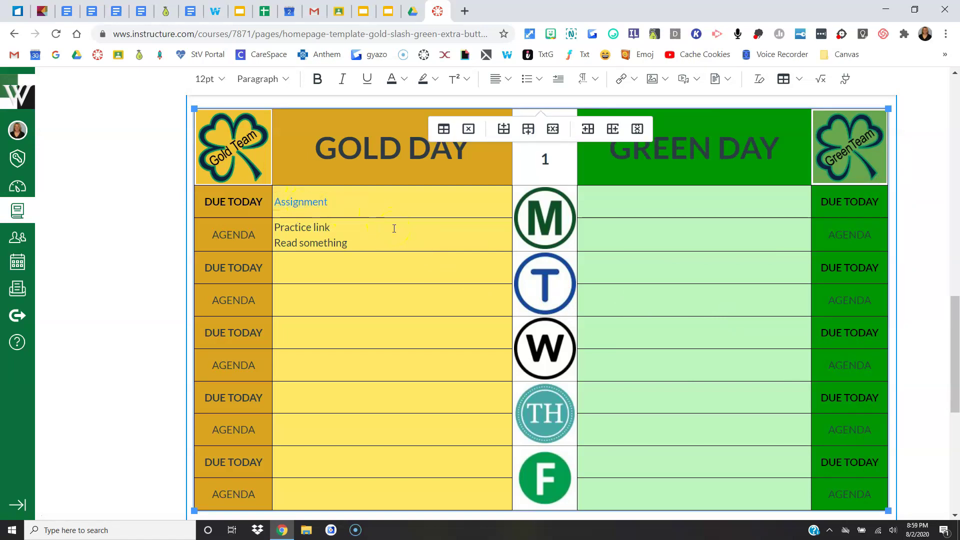
scroll(82, 150, "up", 15)
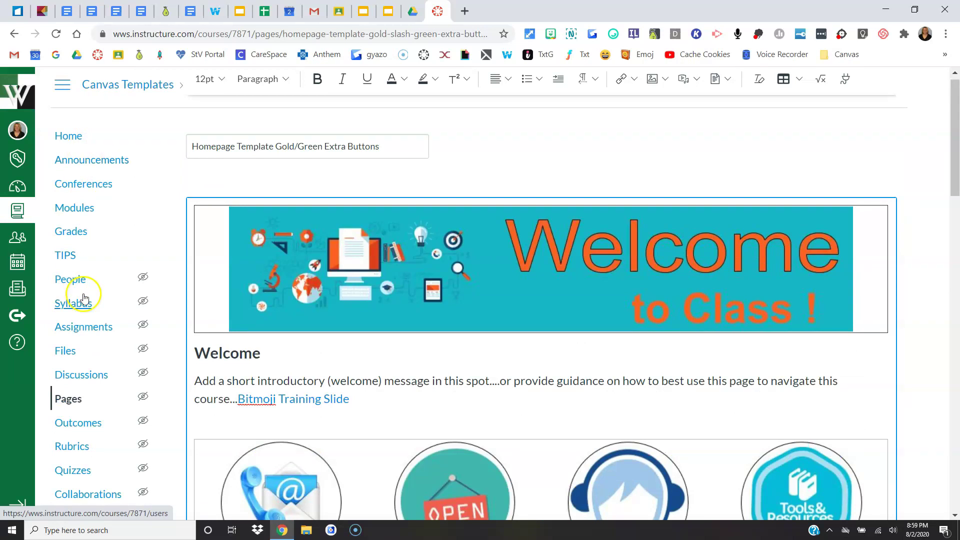
scroll(426, 328, "down", 11)
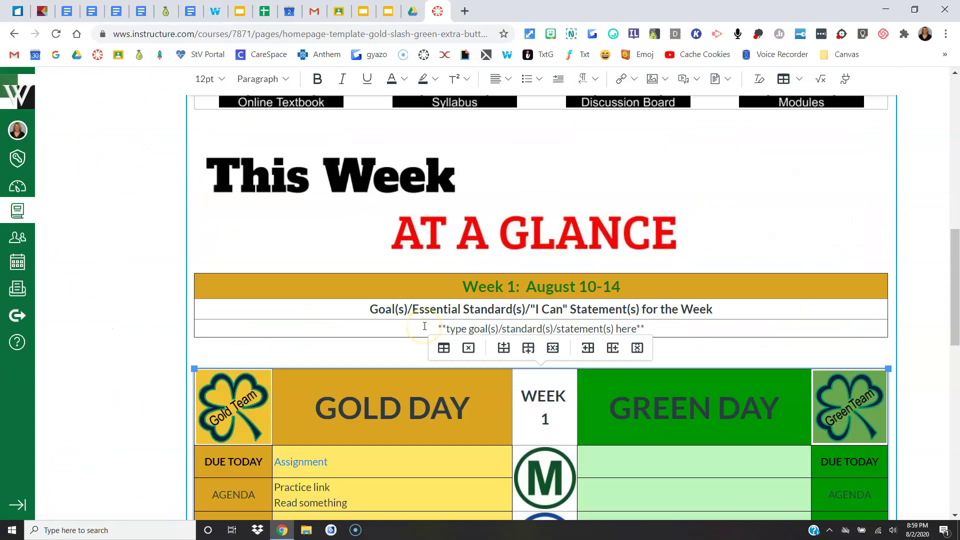
scroll(425, 326, "down", 5)
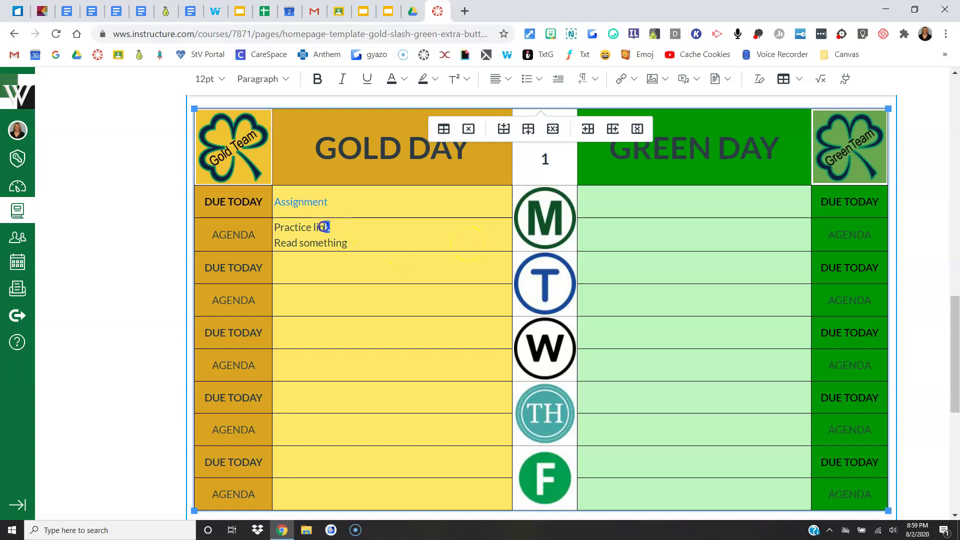
left_click_drag(323, 227, 289, 226)
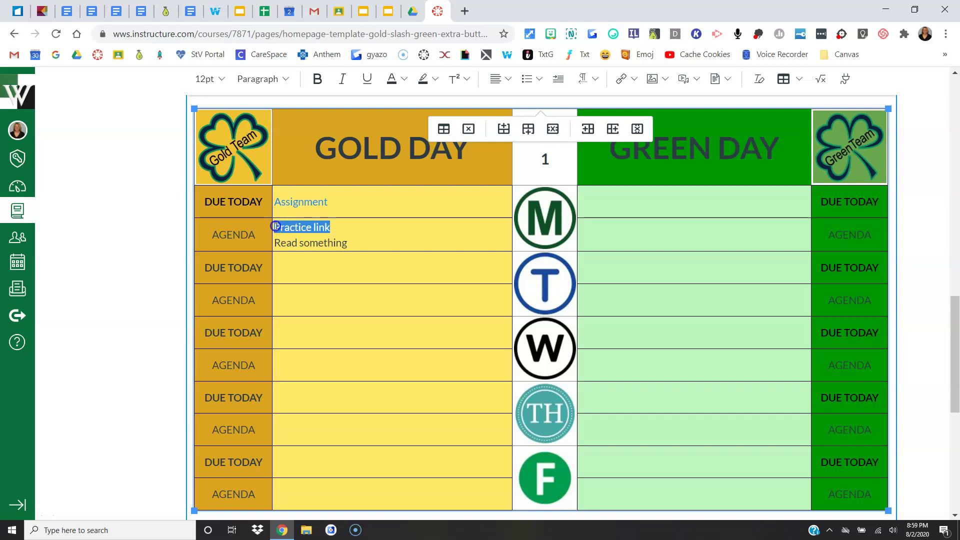
left_click(623, 78)
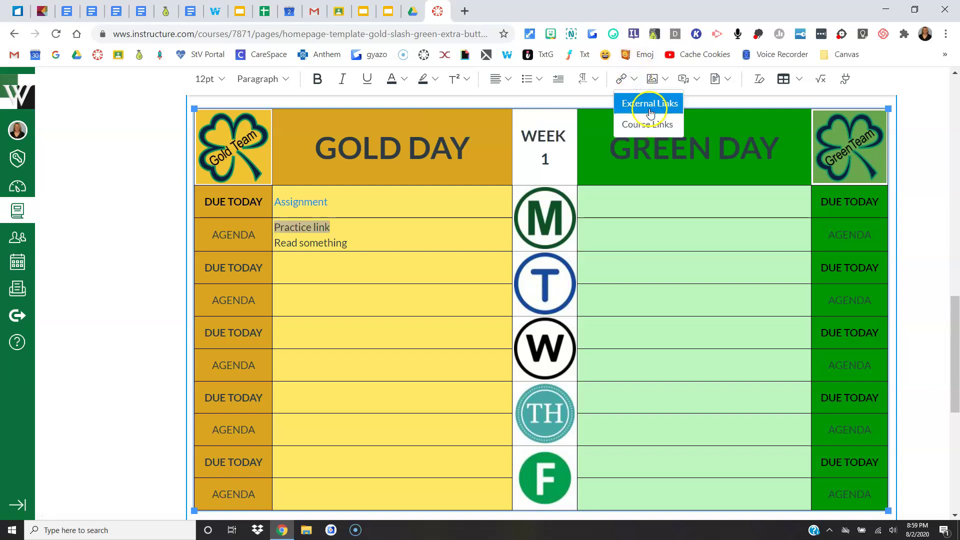
left_click(650, 105)
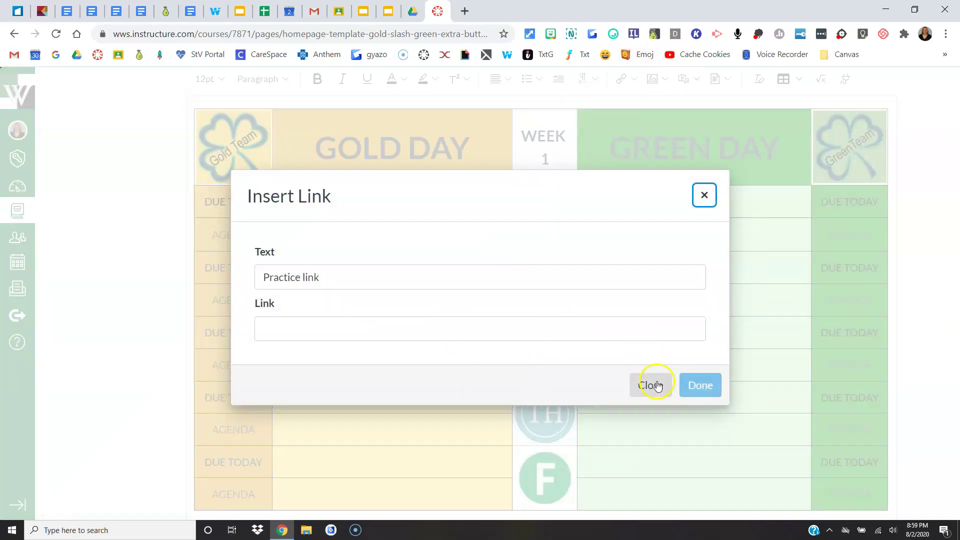
left_click(656, 385)
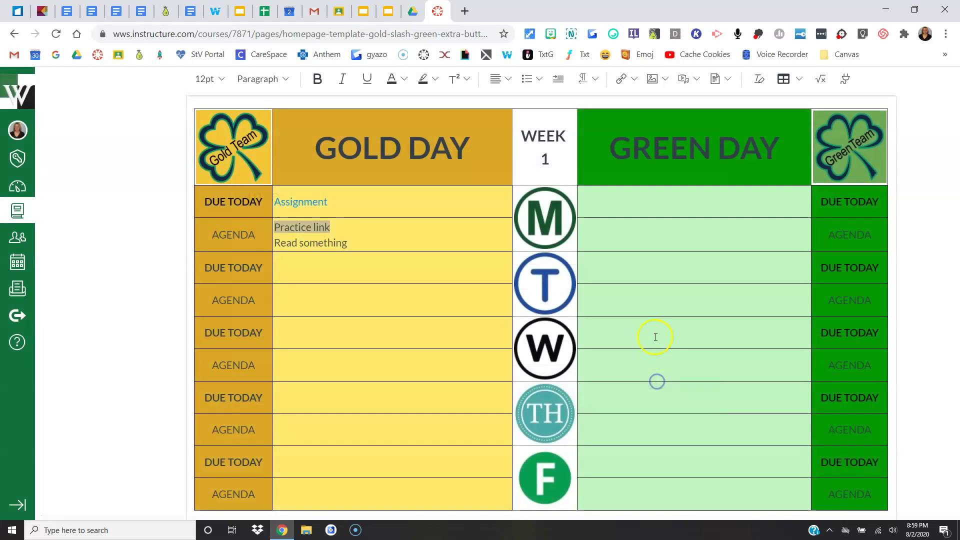
left_click(844, 86)
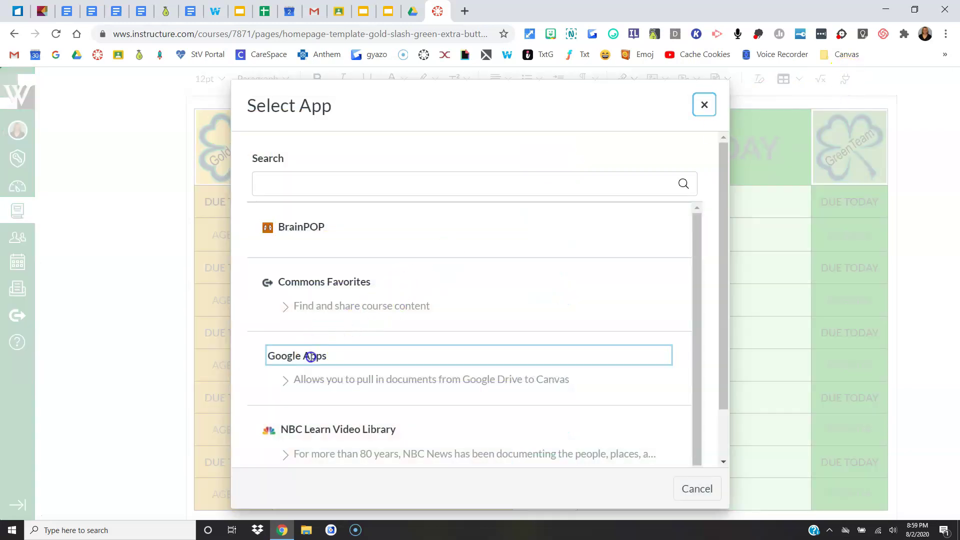
left_click(311, 357)
left_click(689, 106)
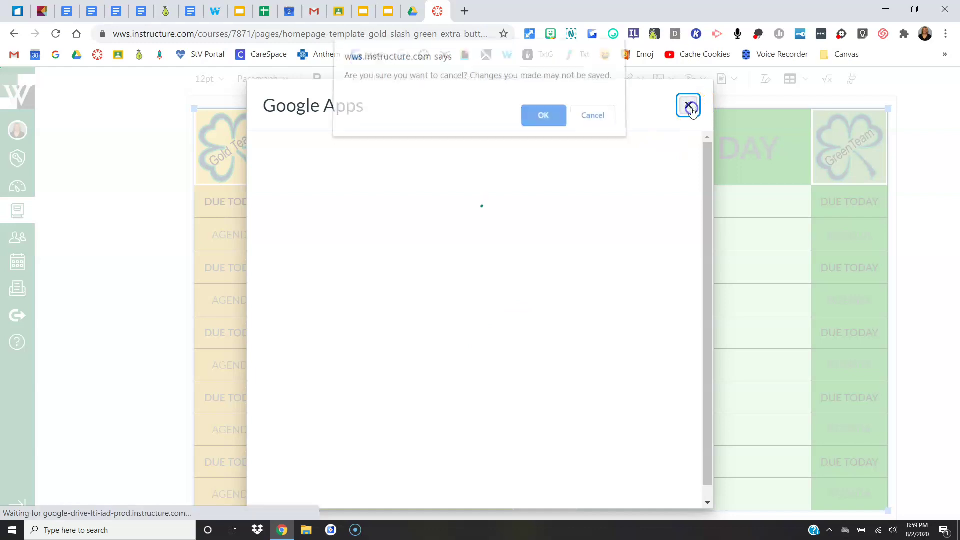
left_click(536, 122)
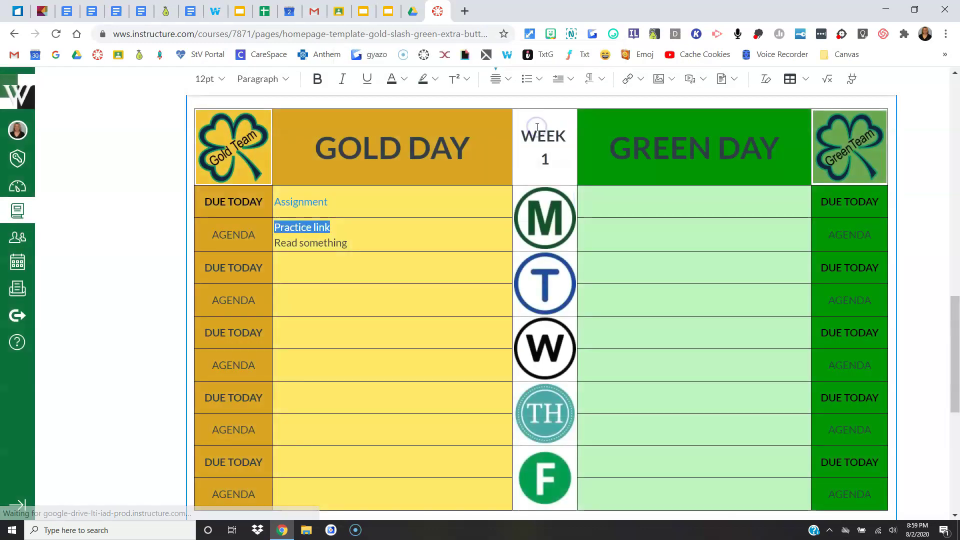
left_click(328, 231)
left_click(442, 255)
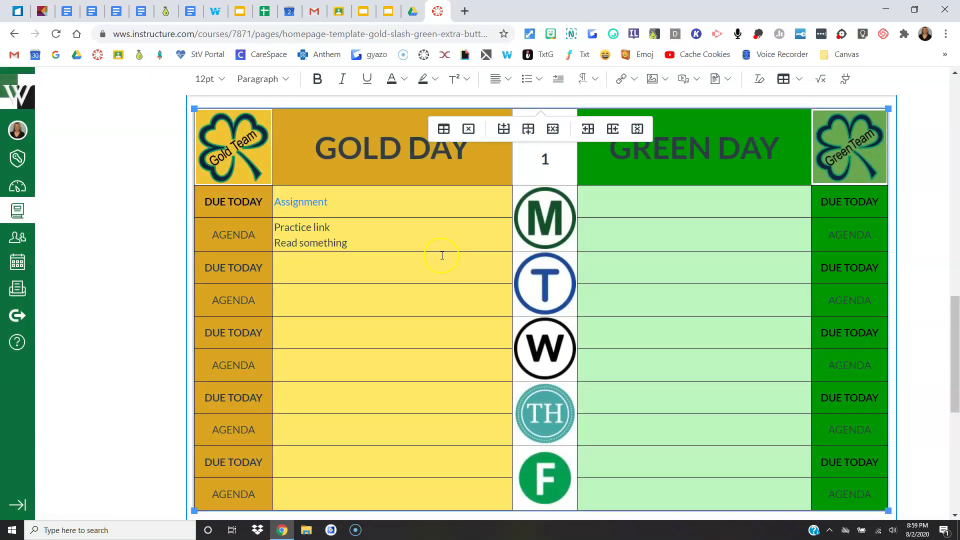
Go to View All Pages and find the Homepage Template Gold/Green Bitmoji page
scroll(440, 256, "up", 3)
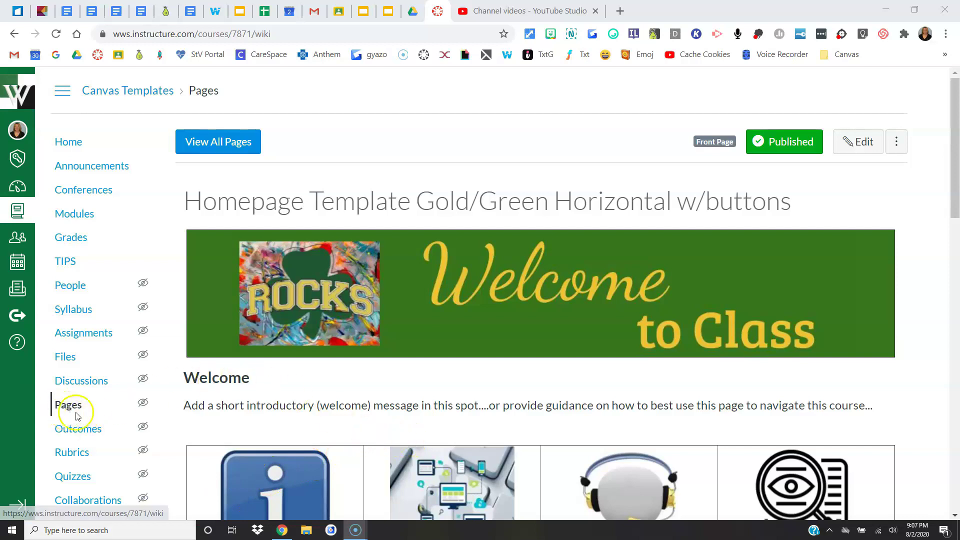
left_click(227, 142)
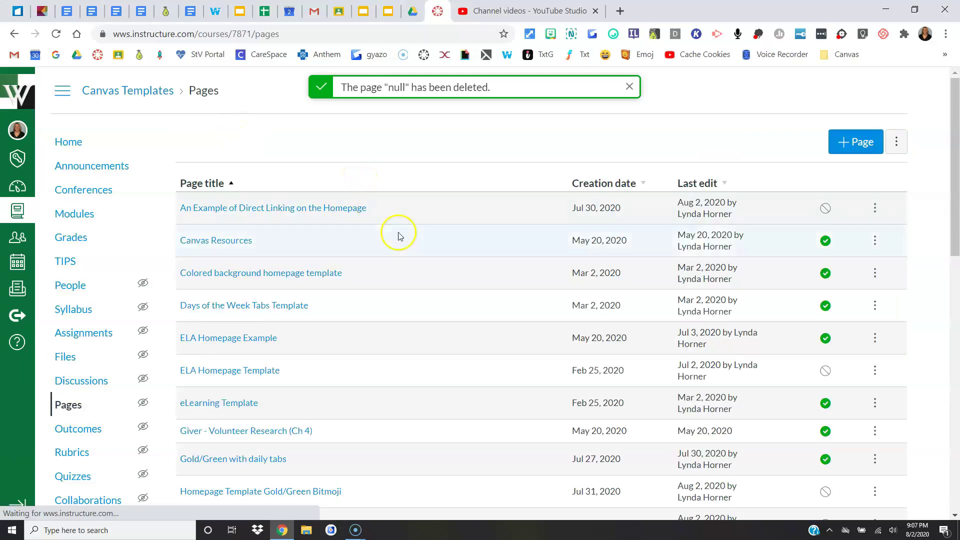
scroll(408, 353, "down", 4)
scroll(401, 340, "down", 2)
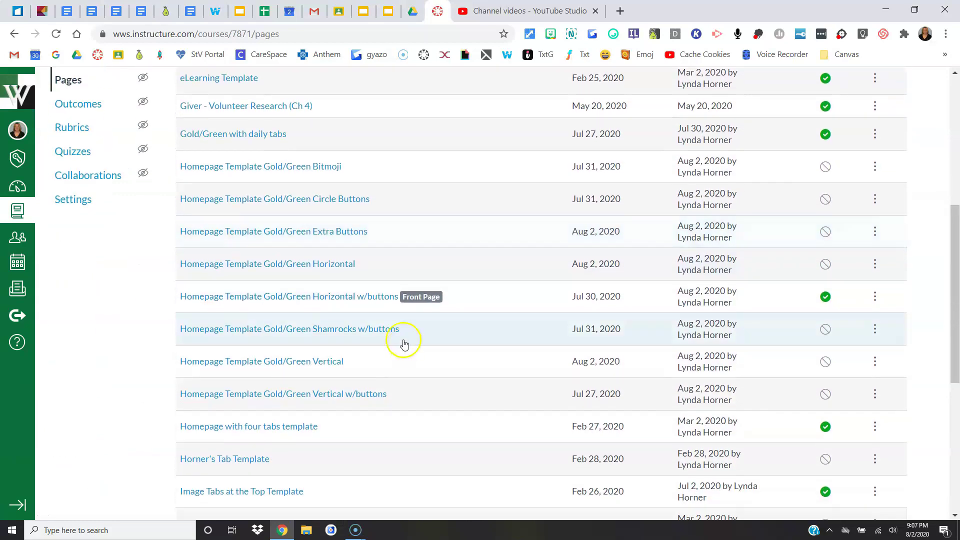
Publish the Bitmoji page and choose Use as Front Page from its menu
left_click(825, 172)
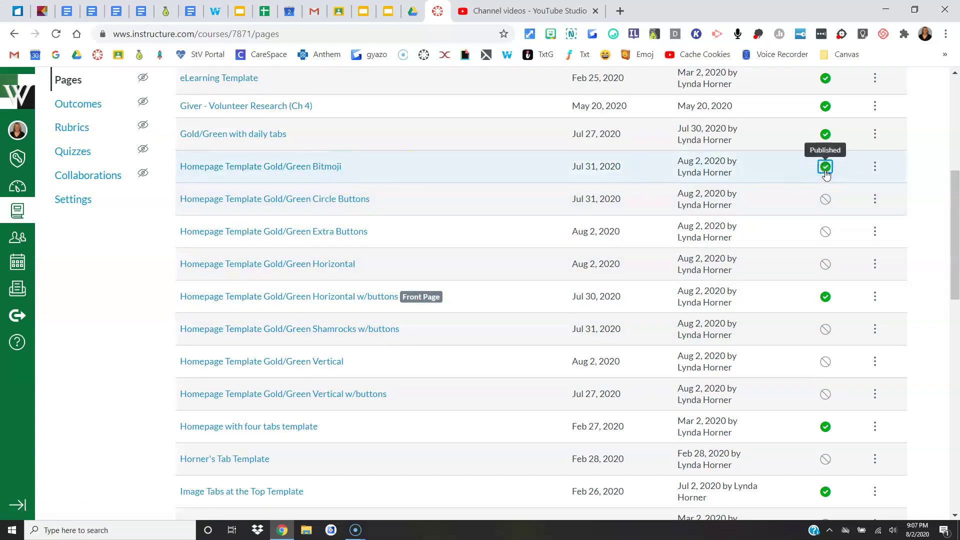
left_click(877, 168)
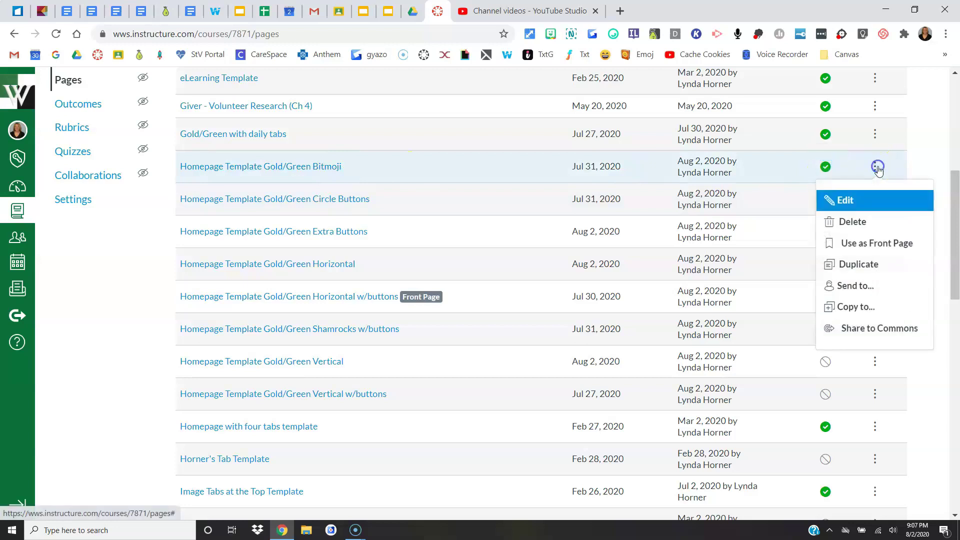
left_click(882, 244)
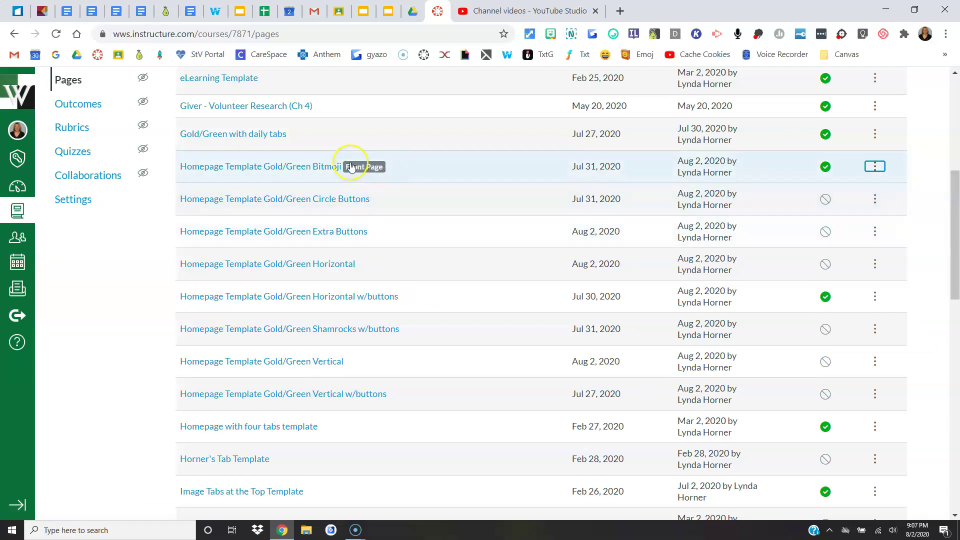
scroll(414, 228, "up", 5)
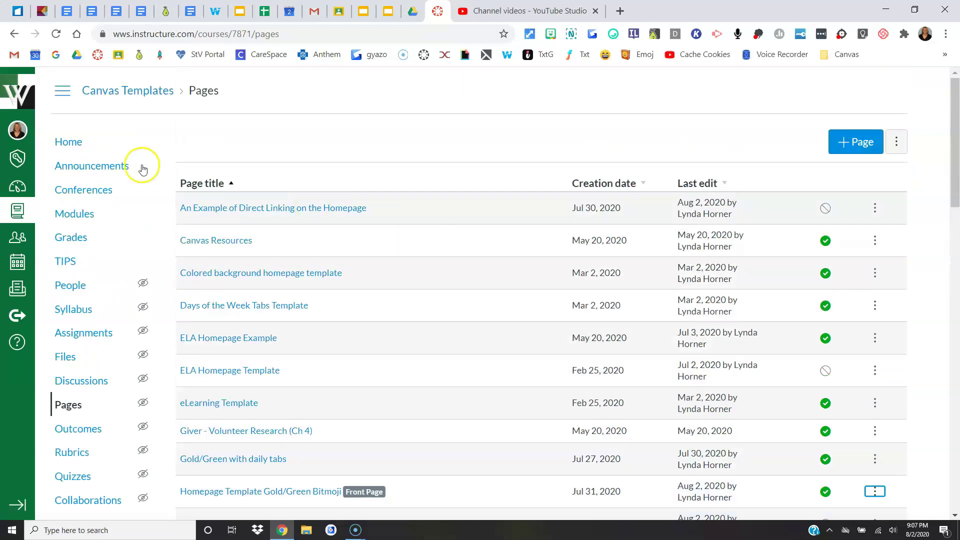
left_click(70, 143)
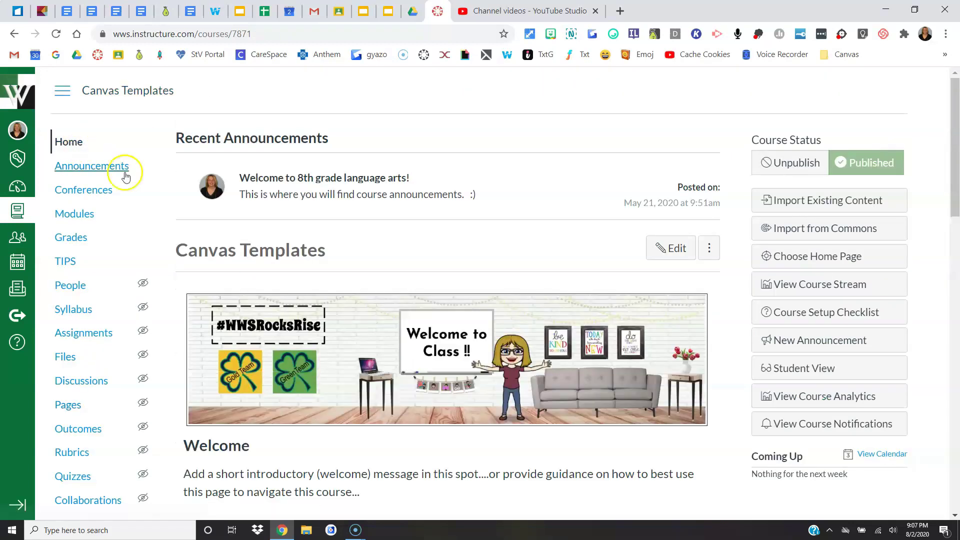
scroll(354, 294, "down", 3)
scroll(70, 95, "up", 1)
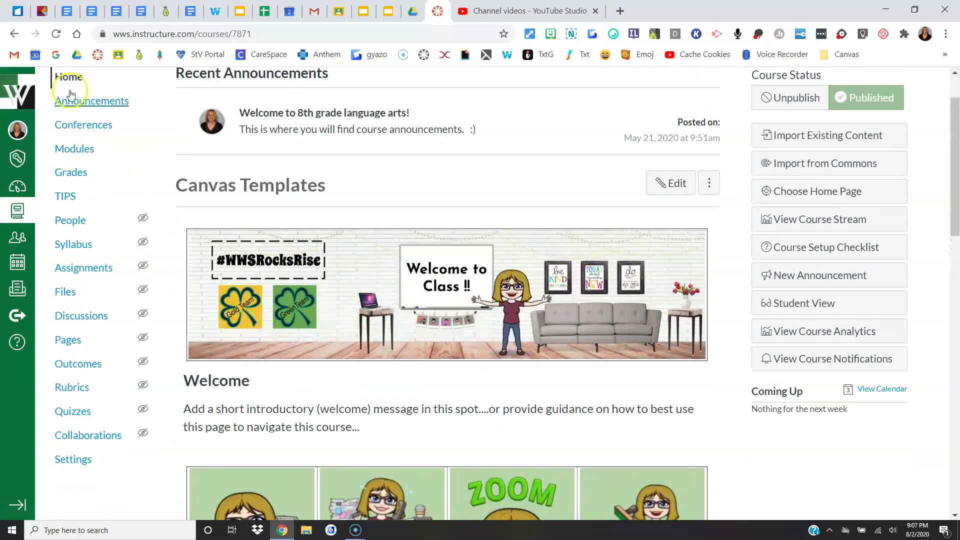
scroll(524, 393, "up", 1)
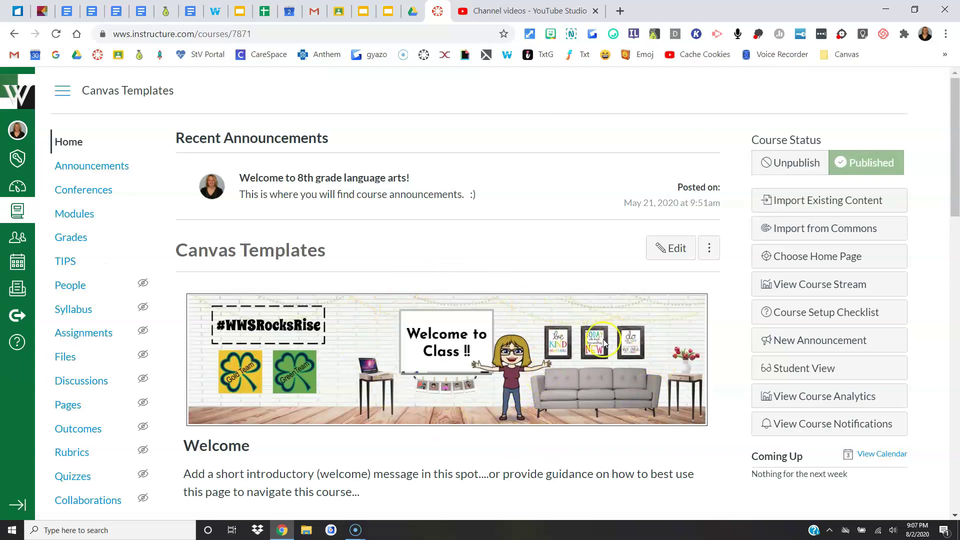
left_click(817, 256)
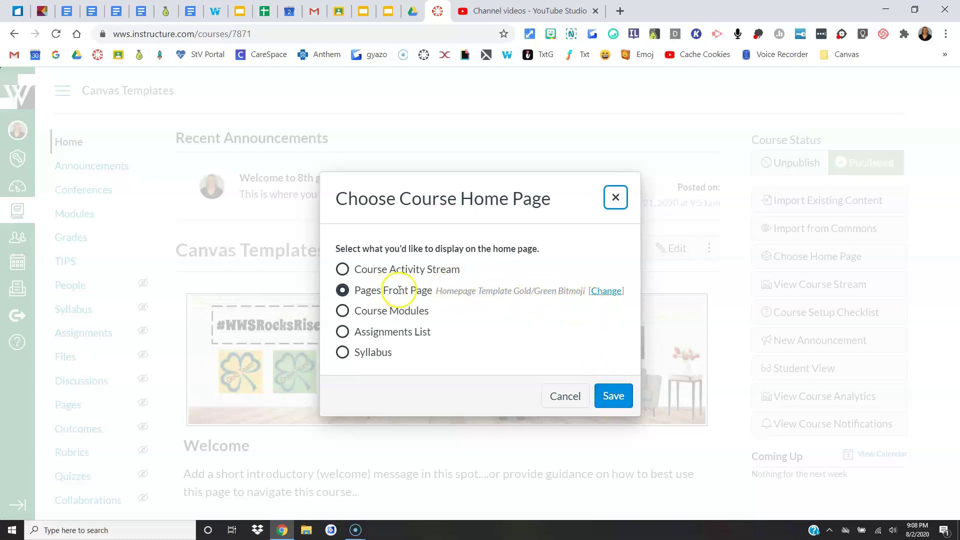
left_click(607, 292)
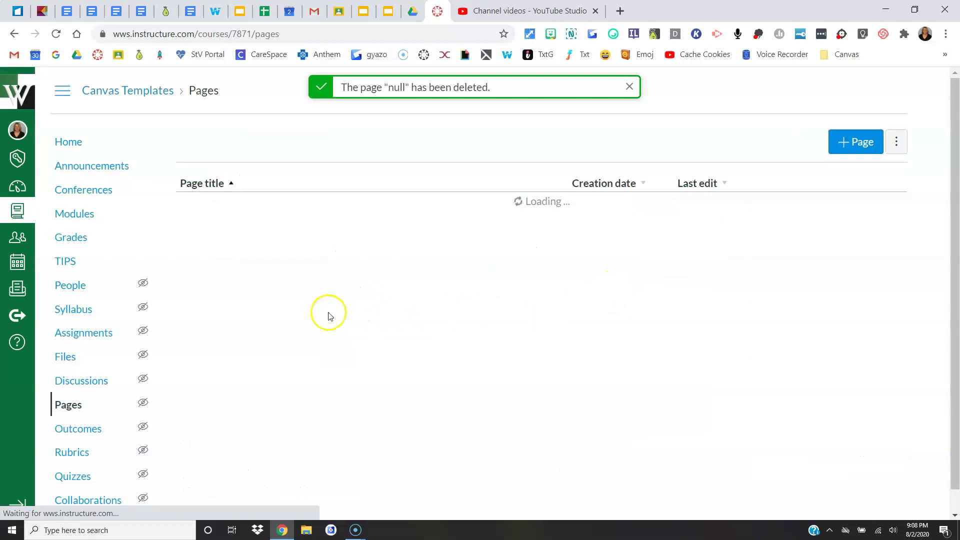
scroll(328, 313, "down", 4)
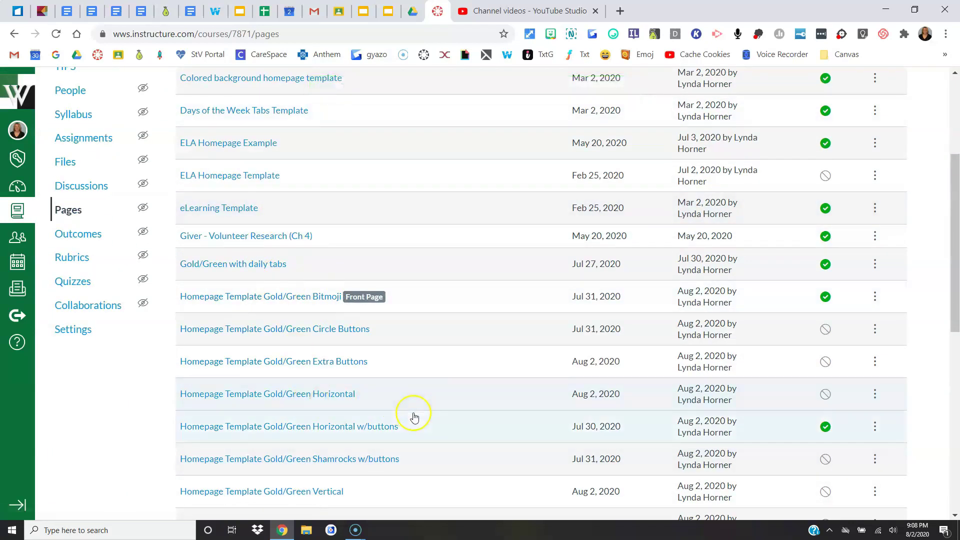
scroll(414, 416, "up", 4)
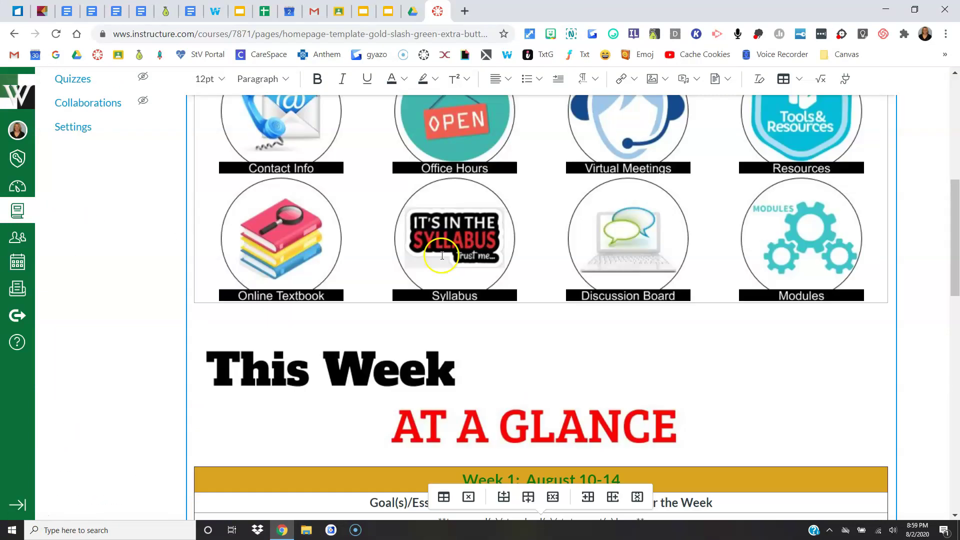
scroll(442, 255, "up", 5)
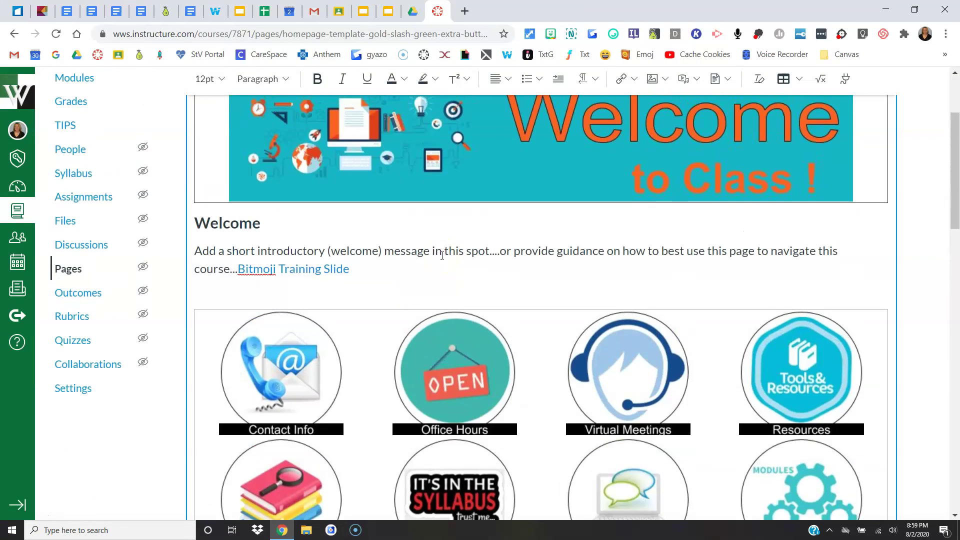